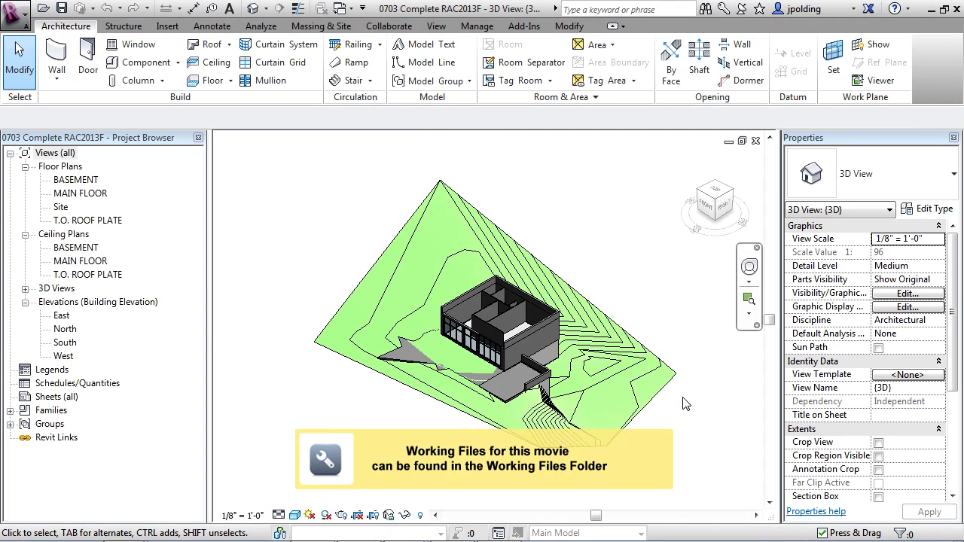
# Step: Delete the existing 7" max riser 11" tread stair from the basement stairwell
pyautogui.scroll(2, 495, 337)
pyautogui.scroll(4, 489, 331)
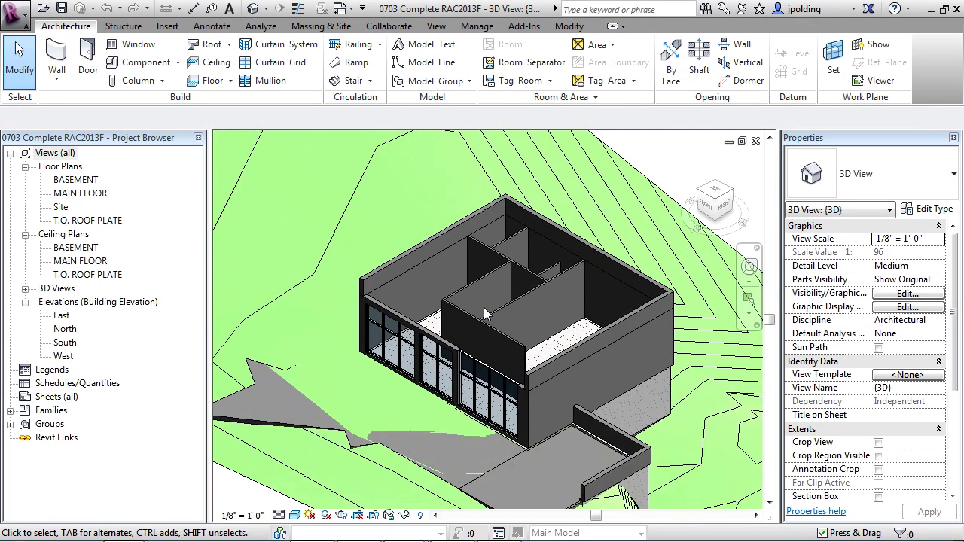
pyautogui.keyDown('shift'); pyautogui.moveTo(467, 335); pyautogui.dragTo(549, 449, button='middle'); pyautogui.keyUp('shift')
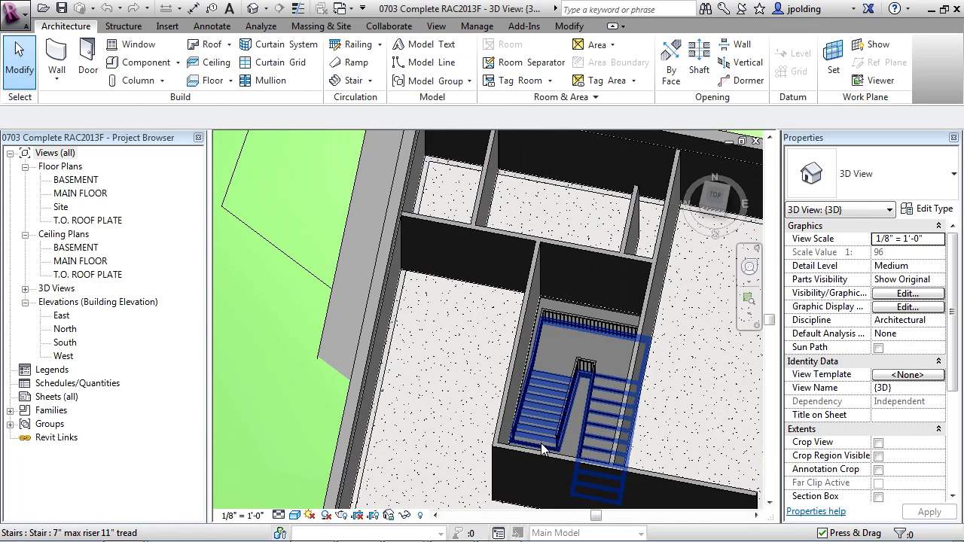
pyautogui.click(561, 452)
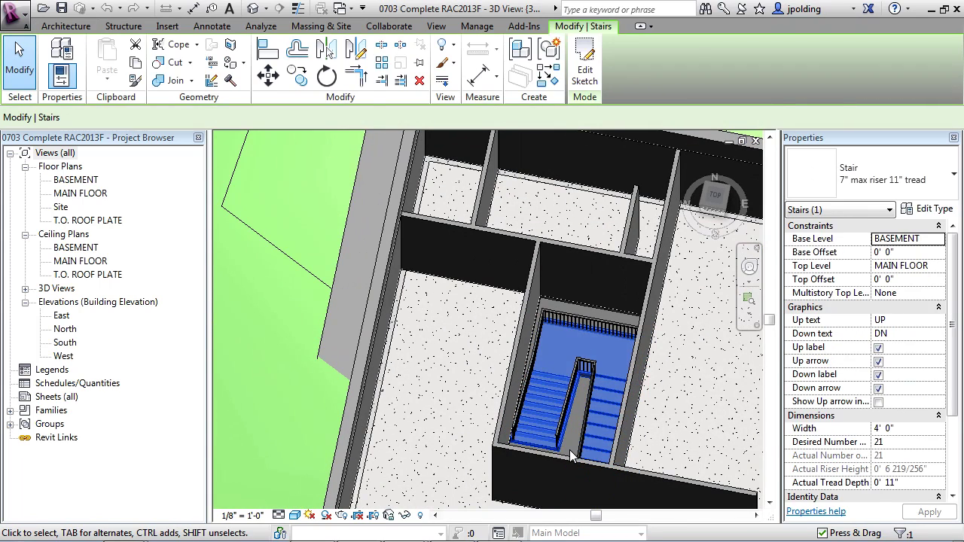
pyautogui.press('Delete')
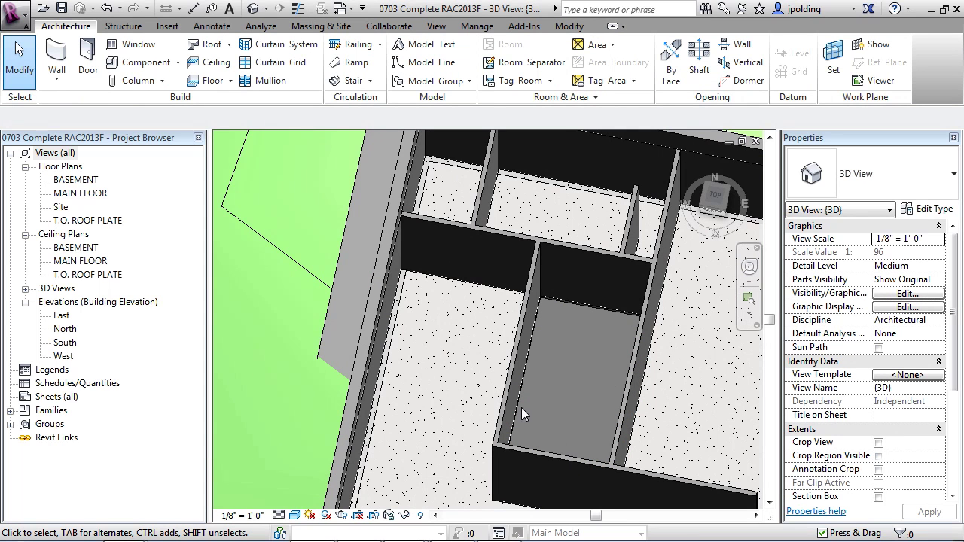
# Step: Open the BASEMENT floor plan and start a Stair by Component
pyautogui.doubleClick(76, 180)
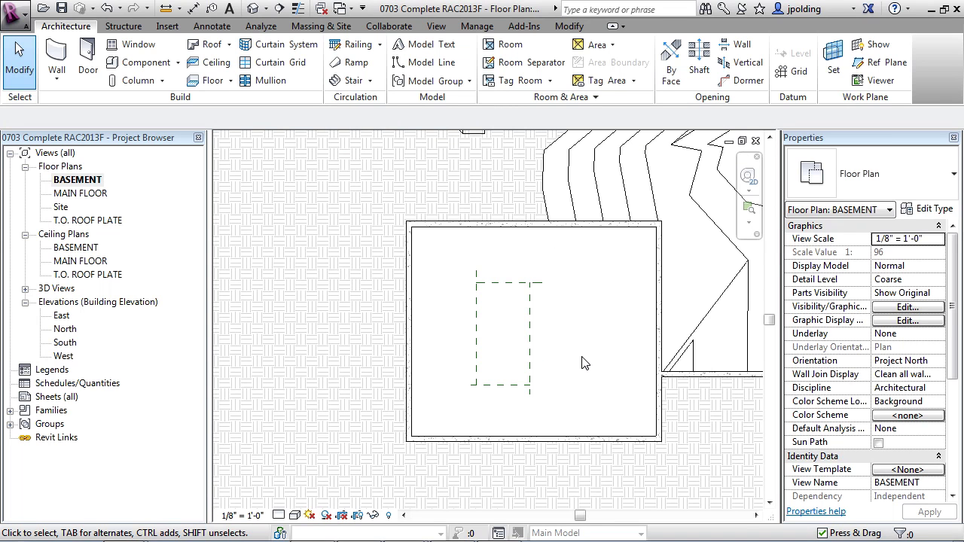
pyautogui.click(369, 81)
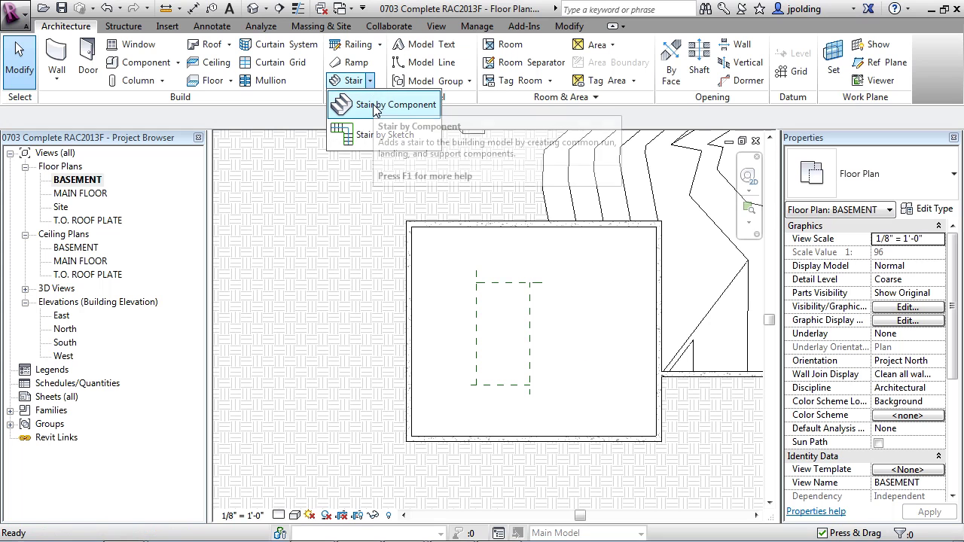
pyautogui.click(375, 105)
pyautogui.scroll(2, 557, 301)
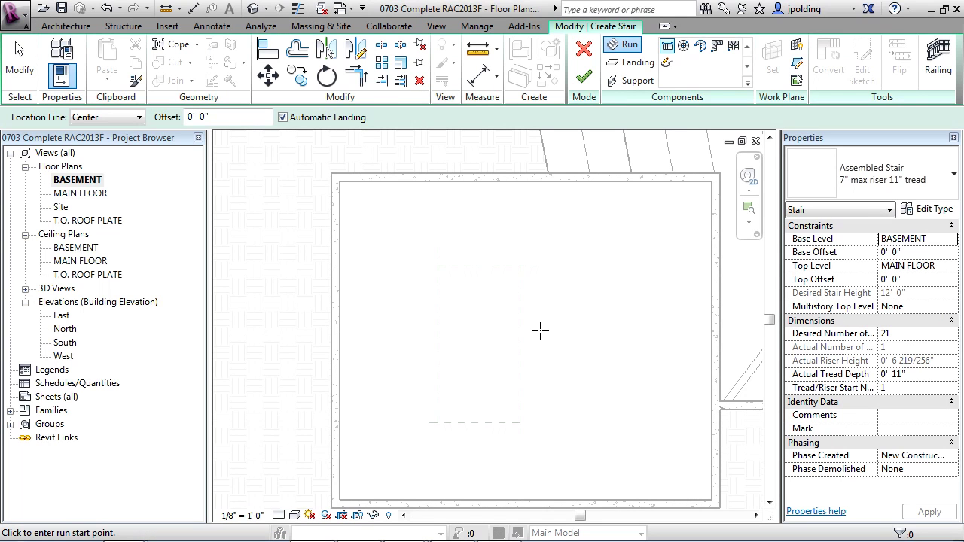
# Step: Sketch a trial nine-riser run in the stairwell, then undo it
pyautogui.click(510, 380)
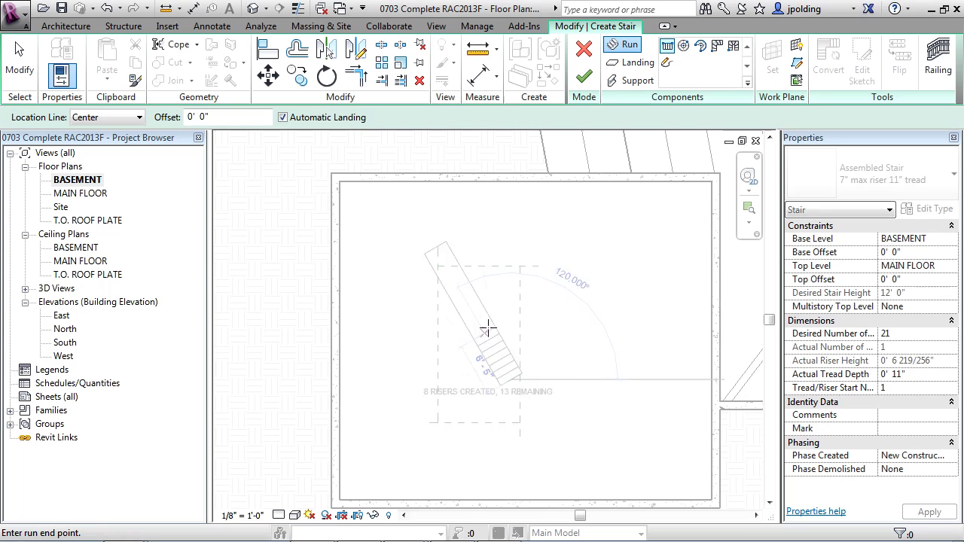
pyautogui.scroll(2, 506, 337)
pyautogui.click(512, 315)
pyautogui.scroll(2, 520, 338)
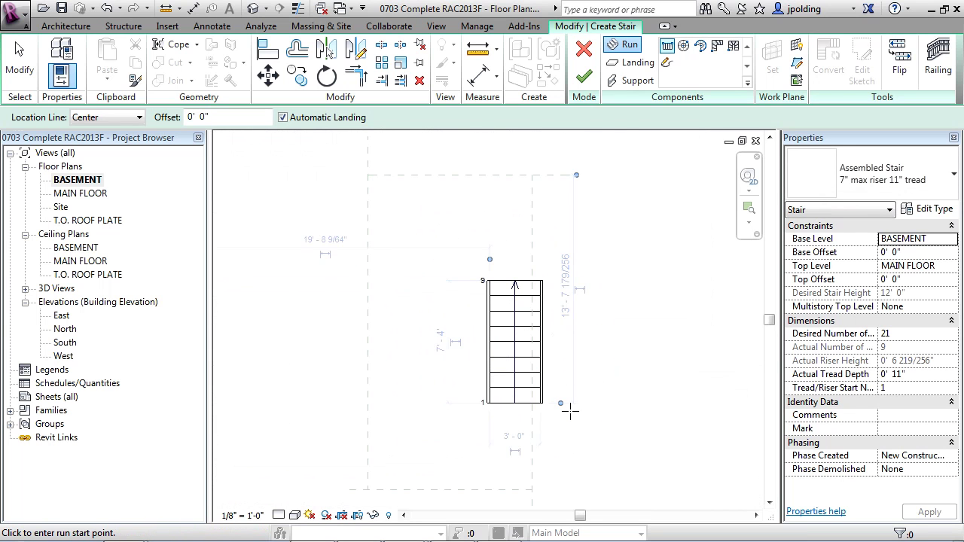
pyautogui.click(107, 9)
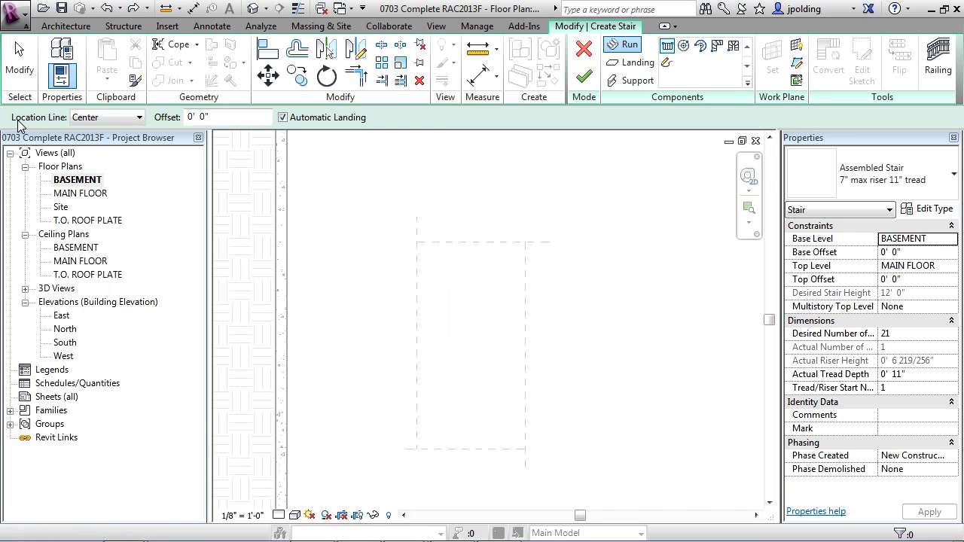
# Step: Set the run location line to Right and sketch the first 11-riser run
pyautogui.click(83, 119)
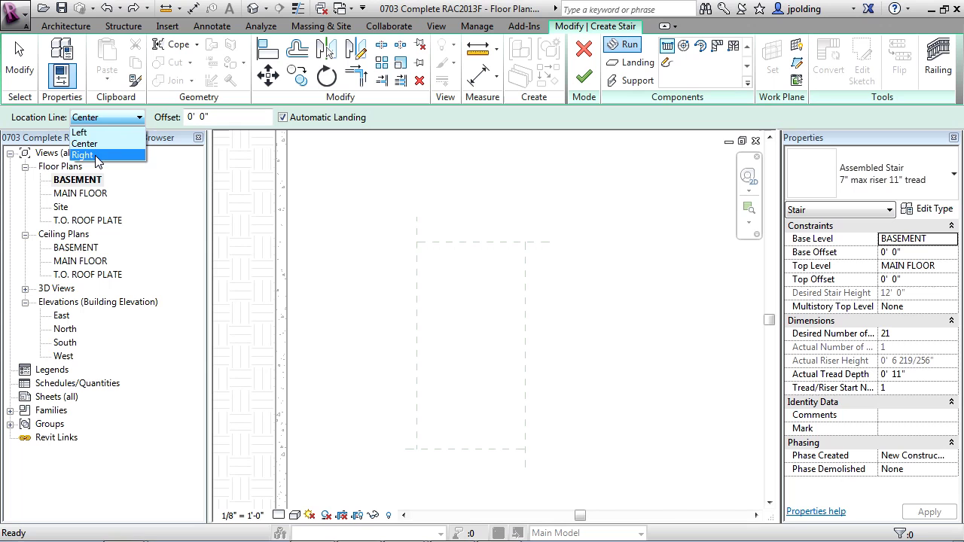
pyautogui.click(83, 155)
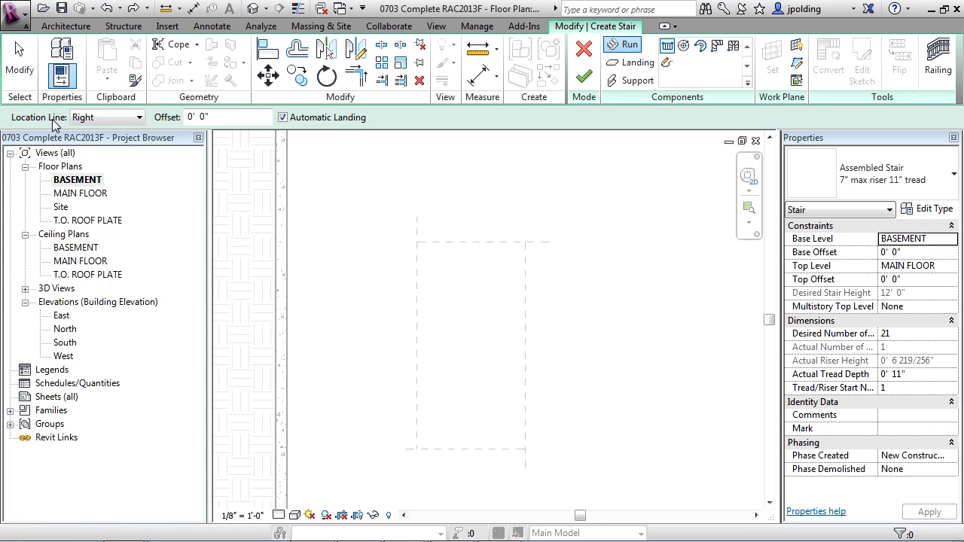
pyautogui.click(526, 382)
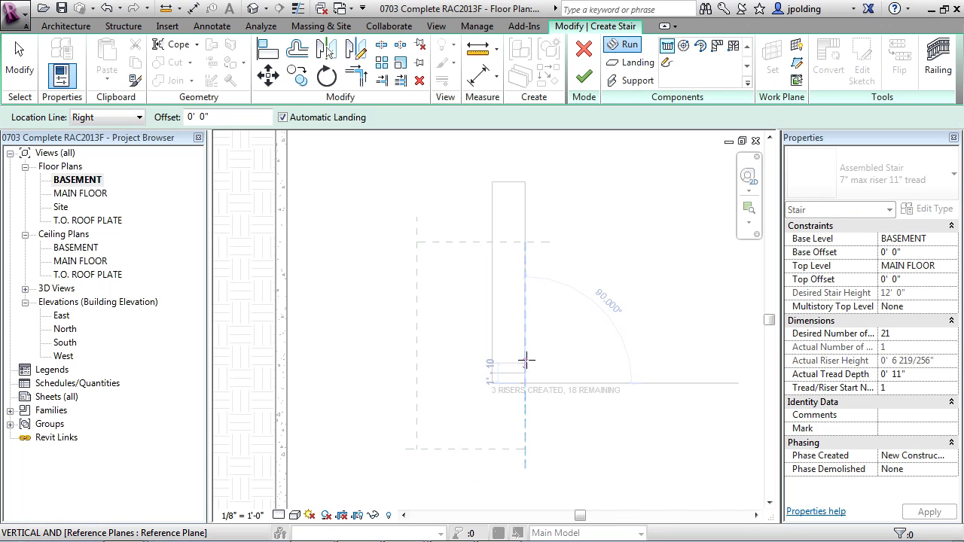
pyautogui.scroll(2, 526, 294)
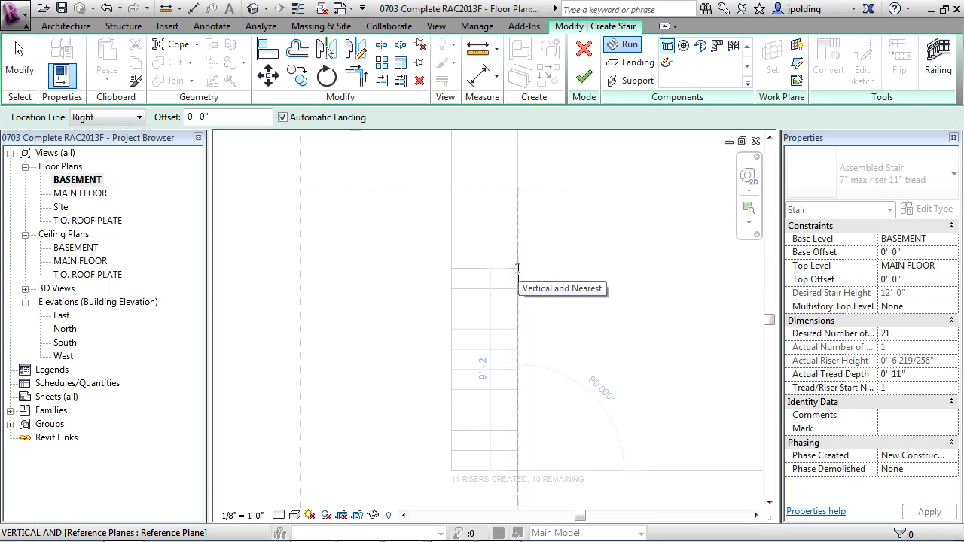
pyautogui.click(518, 269)
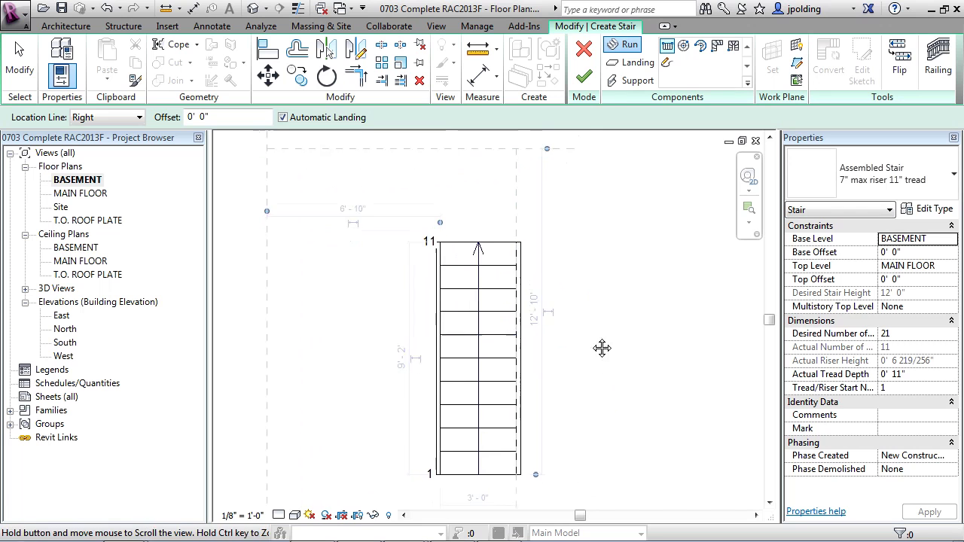
# Step: Place the parallel 10-riser return run, completing the U-shape with a landing
pyautogui.moveTo(602, 348); pyautogui.dragTo(606, 333, button='middle')
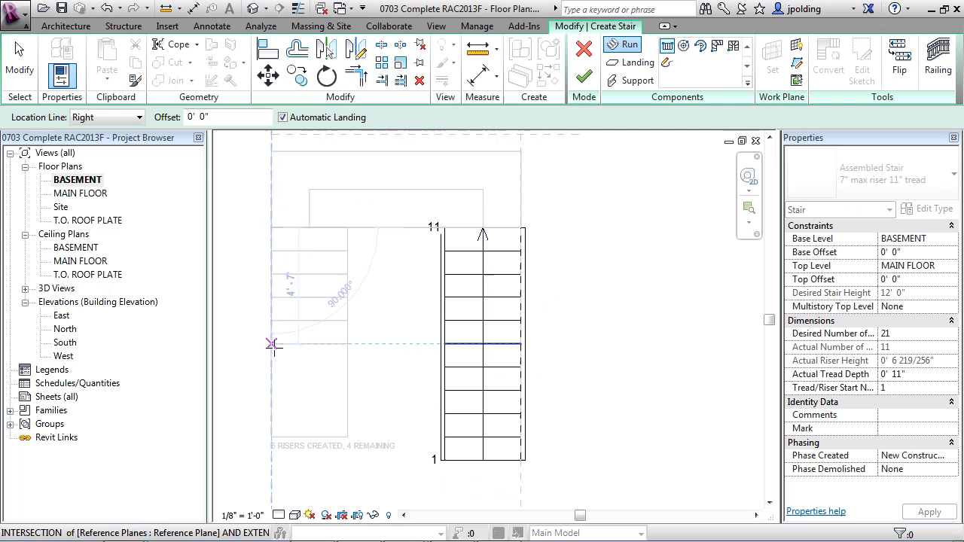
pyautogui.click(272, 226)
pyautogui.scroll(-2, 360, 339)
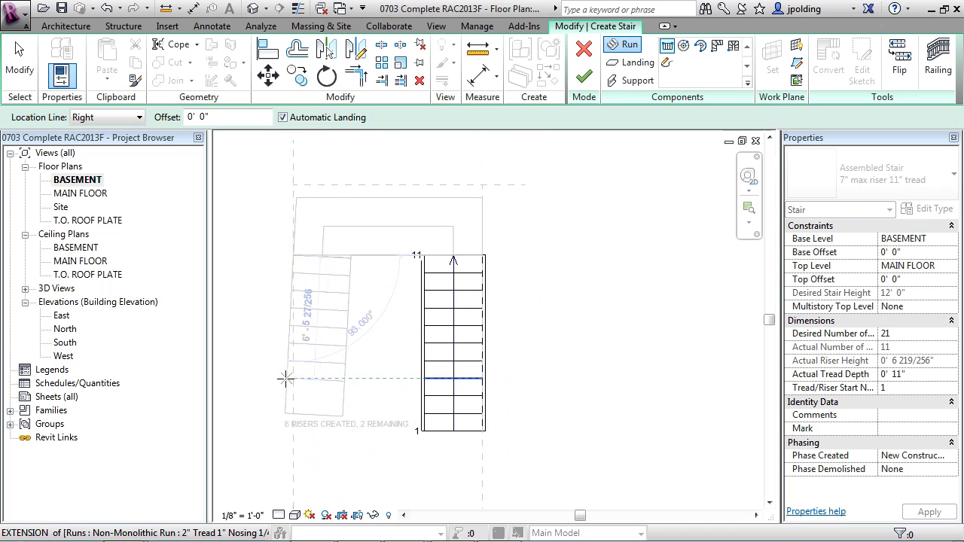
pyautogui.scroll(1, 293, 395)
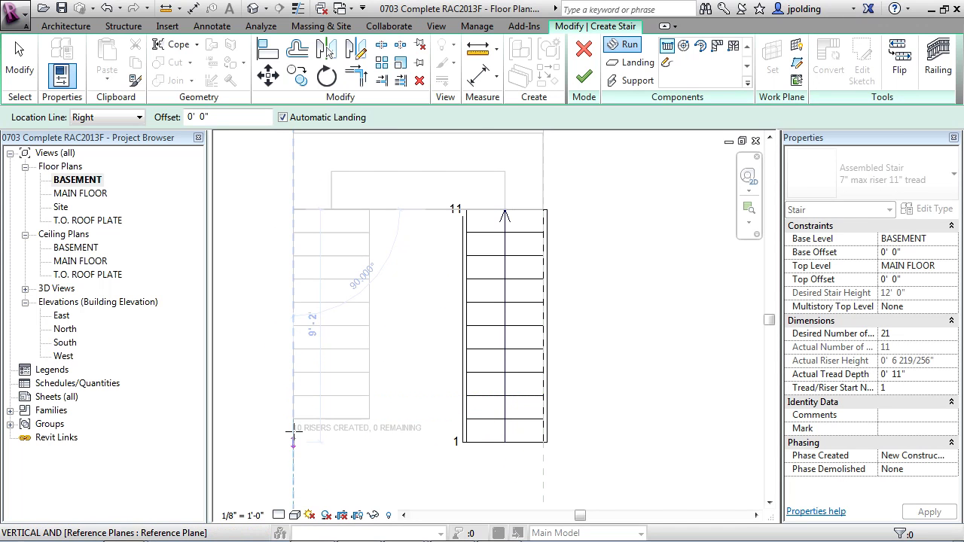
pyautogui.click(293, 430)
pyautogui.press('Escape')
pyautogui.scroll(-1, 339, 448)
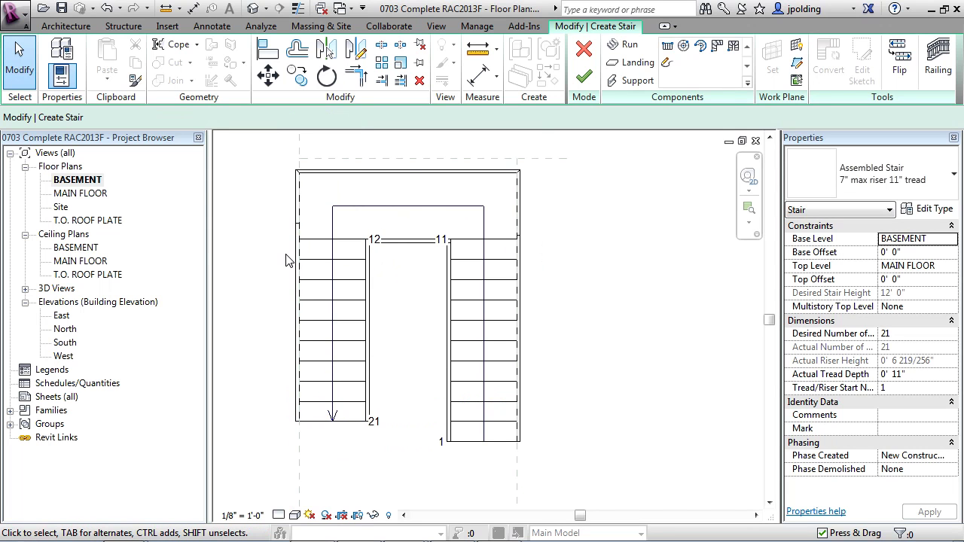
# Step: Narrow the left run to 2' 10" wide, triggering a minimum run width warning
pyautogui.click(316, 286)
pyautogui.scroll(4, 302, 324)
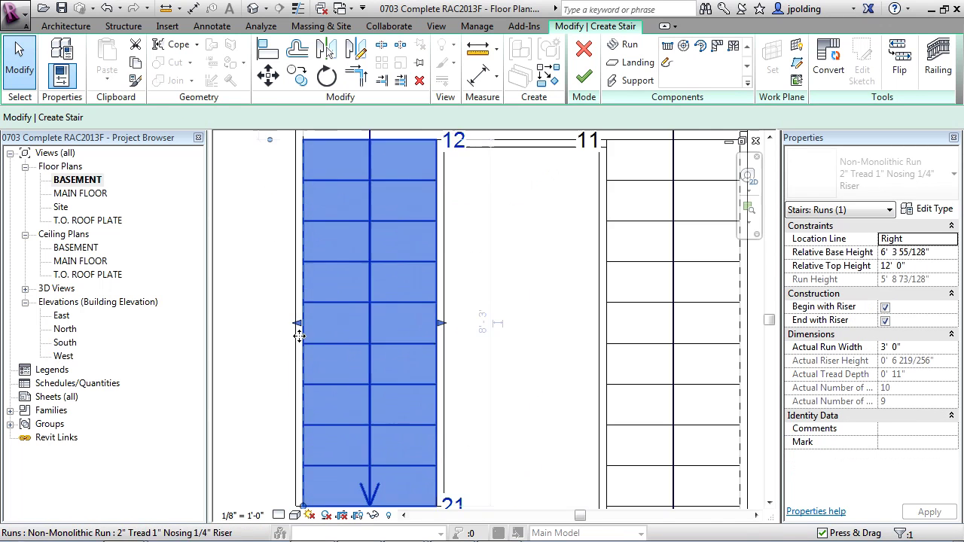
pyautogui.moveTo(304, 324); pyautogui.dragTo(314, 327)
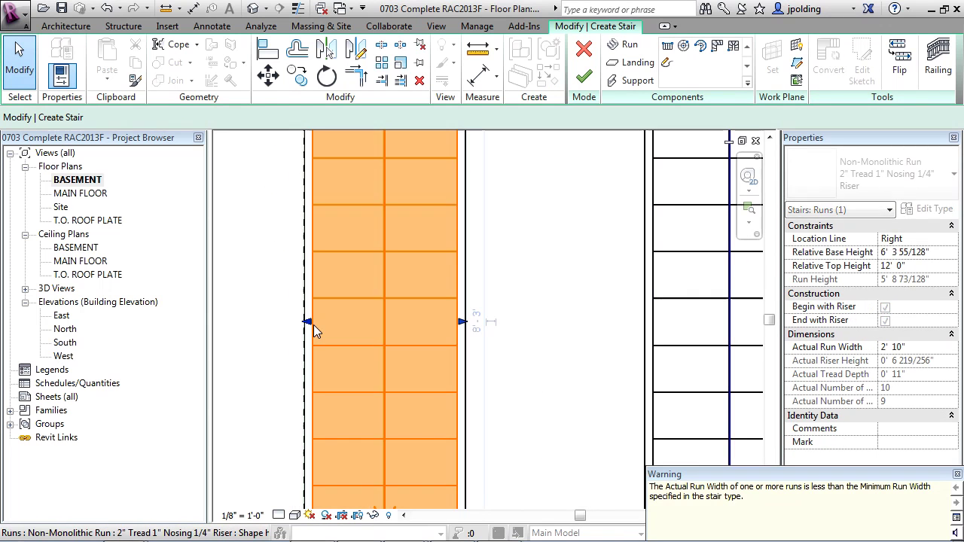
pyautogui.moveTo(653, 487); pyautogui.dragTo(736, 497)
pyautogui.click(749, 497)
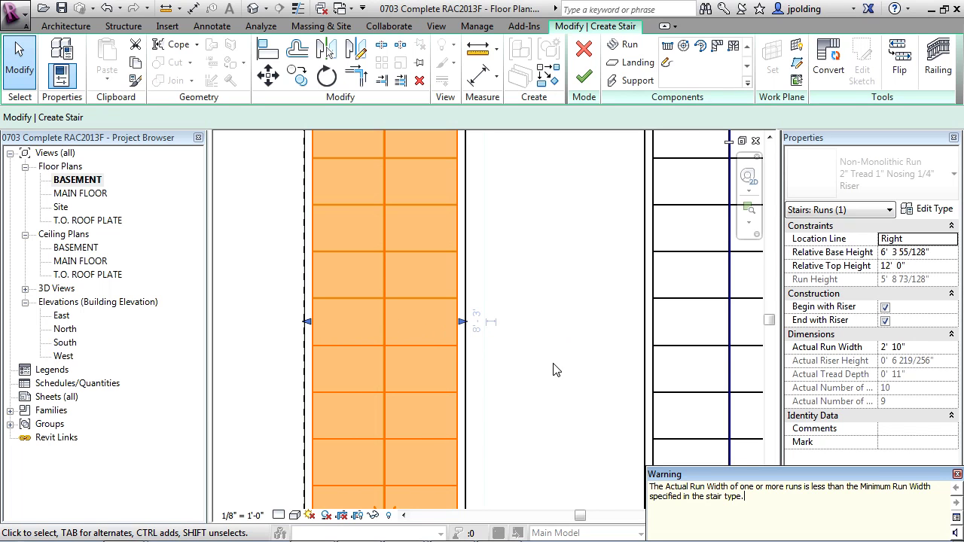
# Step: Set the 12–21 run's Actual Run Width to 4' 0"
pyautogui.click(433, 316)
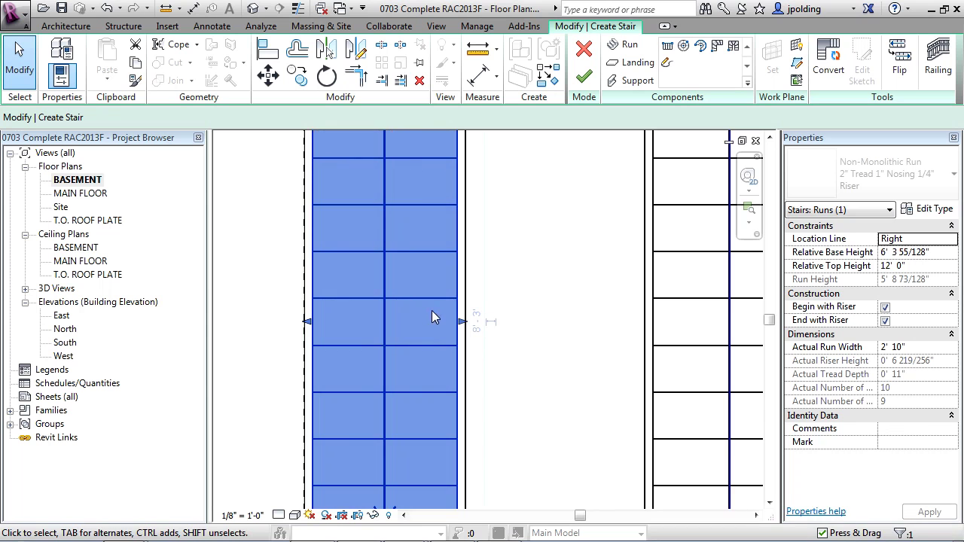
pyautogui.moveTo(461, 324); pyautogui.dragTo(482, 324)
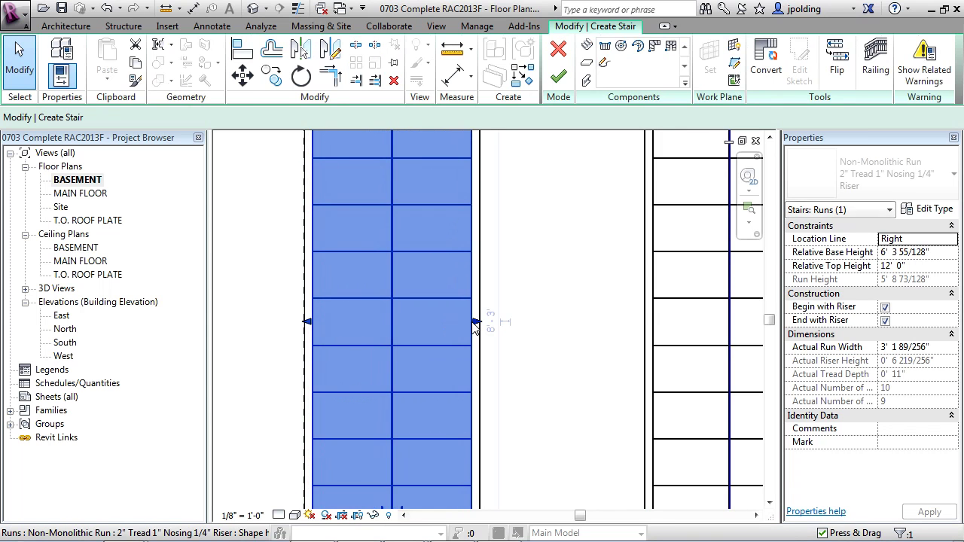
pyautogui.click(948, 347)
pyautogui.write("4' 0")
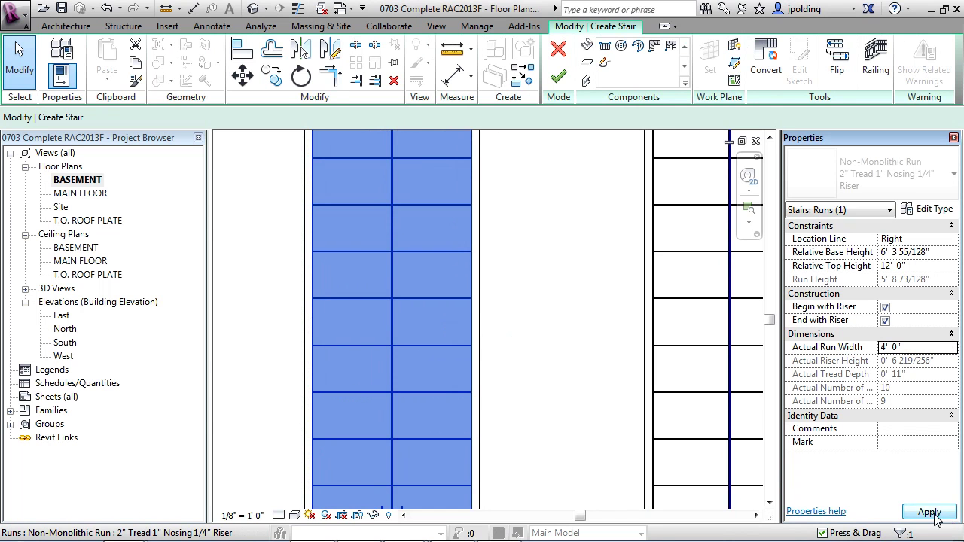
pyautogui.click(929, 512)
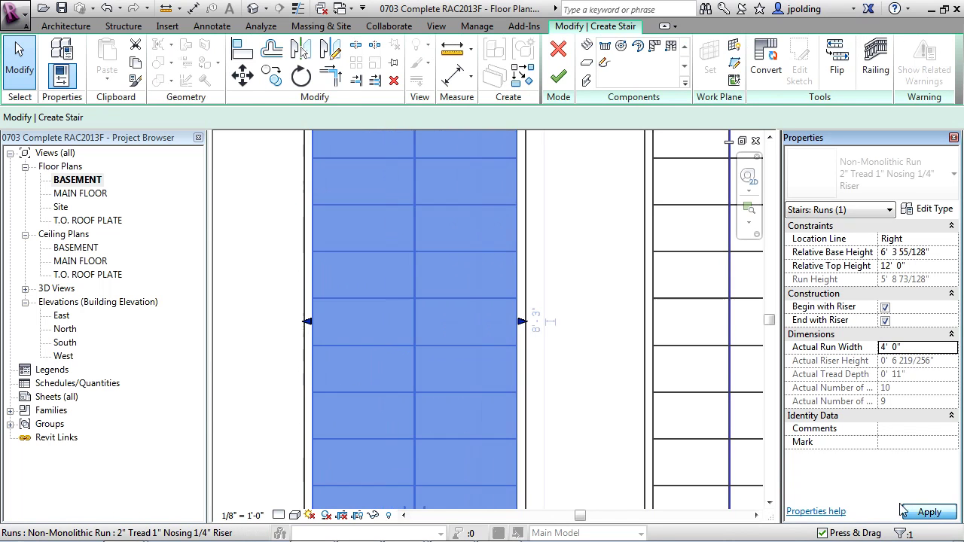
pyautogui.click(577, 369)
pyautogui.scroll(-3, 678, 361)
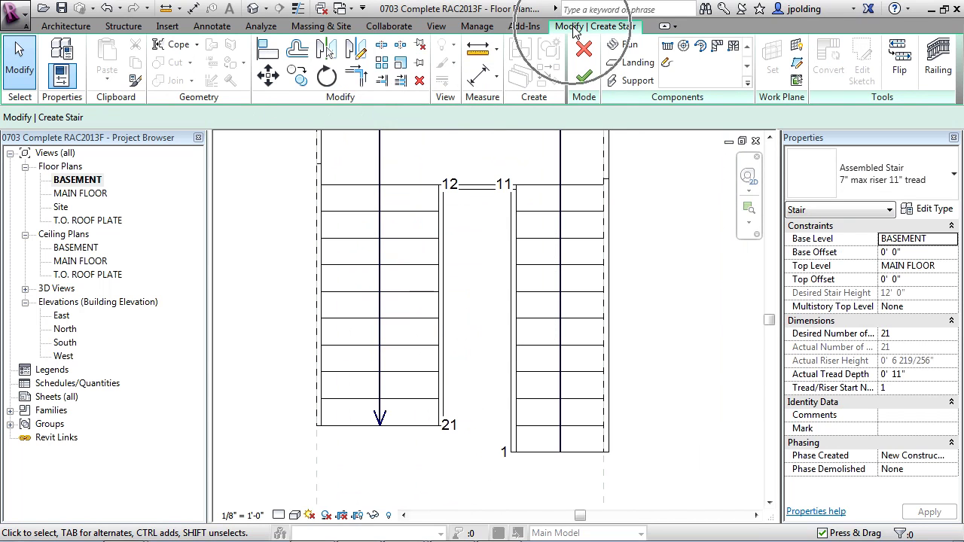
# Step: Align the right and left stair edges and the landing's top edge to their reference planes
pyautogui.click(265, 53)
pyautogui.scroll(2, 608, 473)
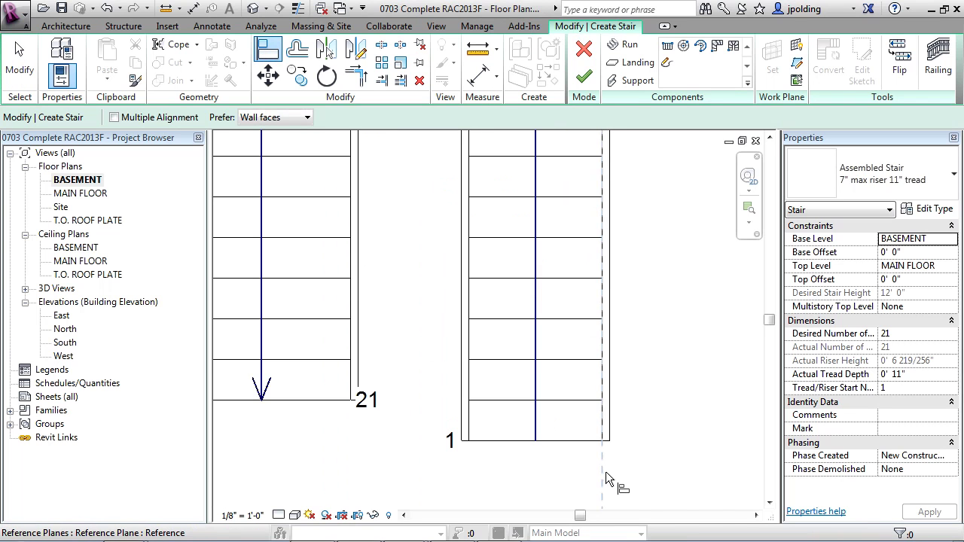
pyautogui.click(606, 478)
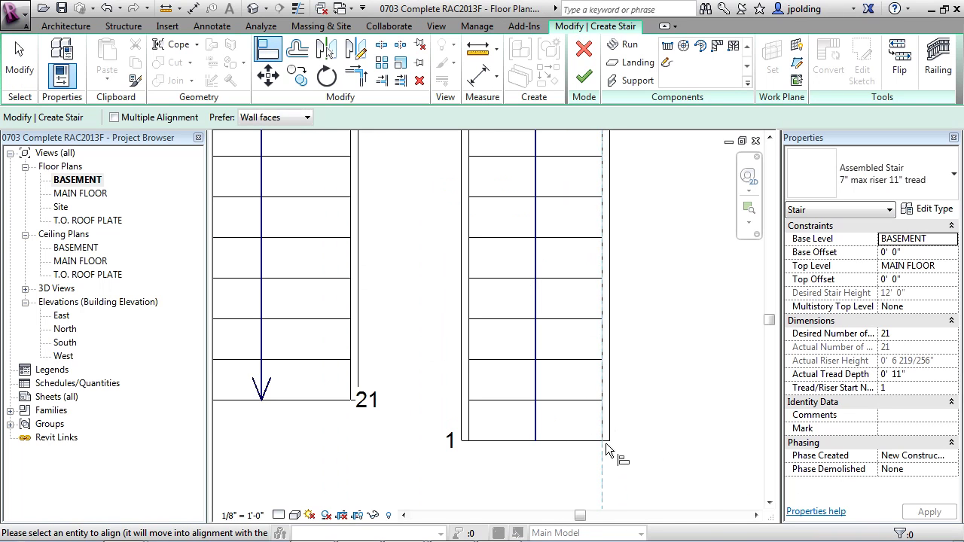
pyautogui.click(610, 420)
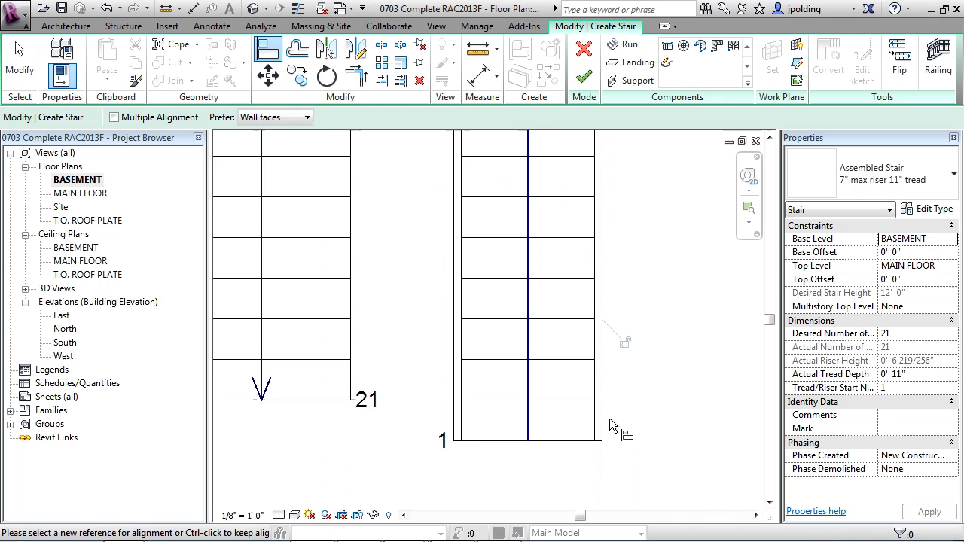
pyautogui.scroll(-2, 670, 423)
pyautogui.scroll(3, 335, 414)
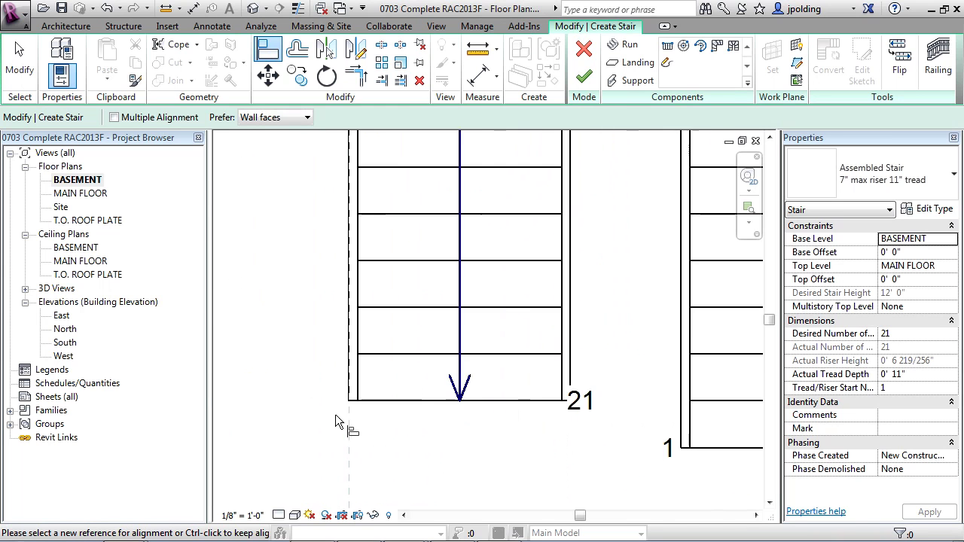
pyautogui.click(348, 414)
pyautogui.click(346, 373)
pyautogui.scroll(-3, 354, 444)
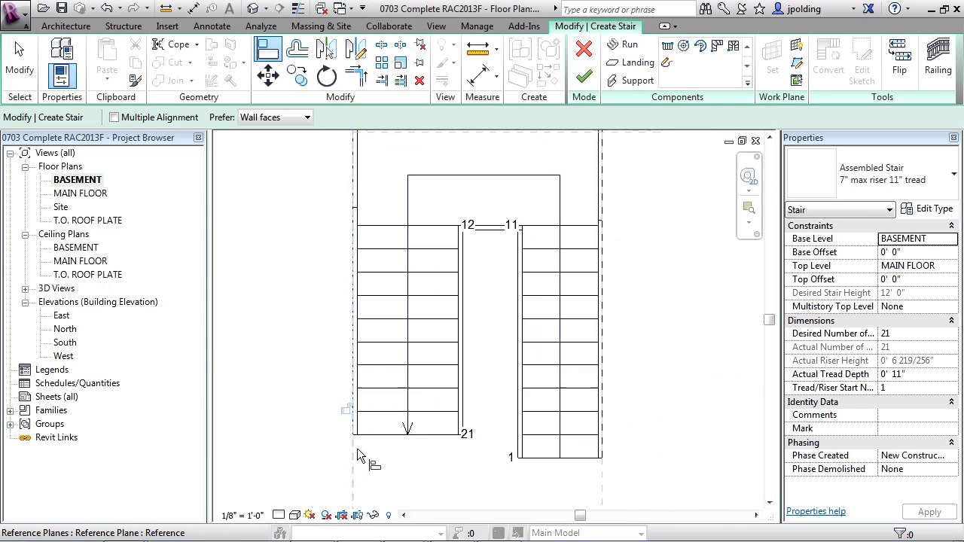
pyautogui.scroll(-2, 357, 448)
pyautogui.scroll(2, 437, 209)
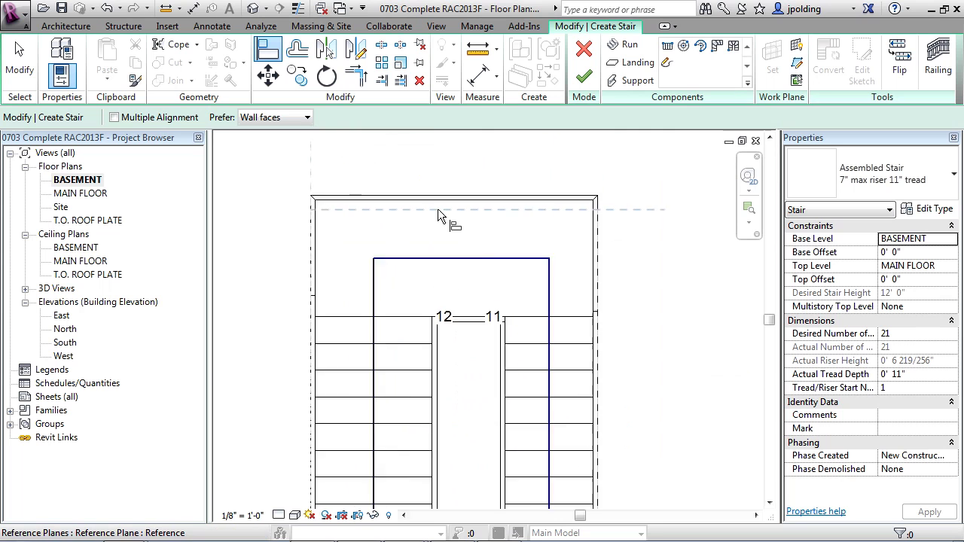
pyautogui.click(540, 211)
pyautogui.click(541, 198)
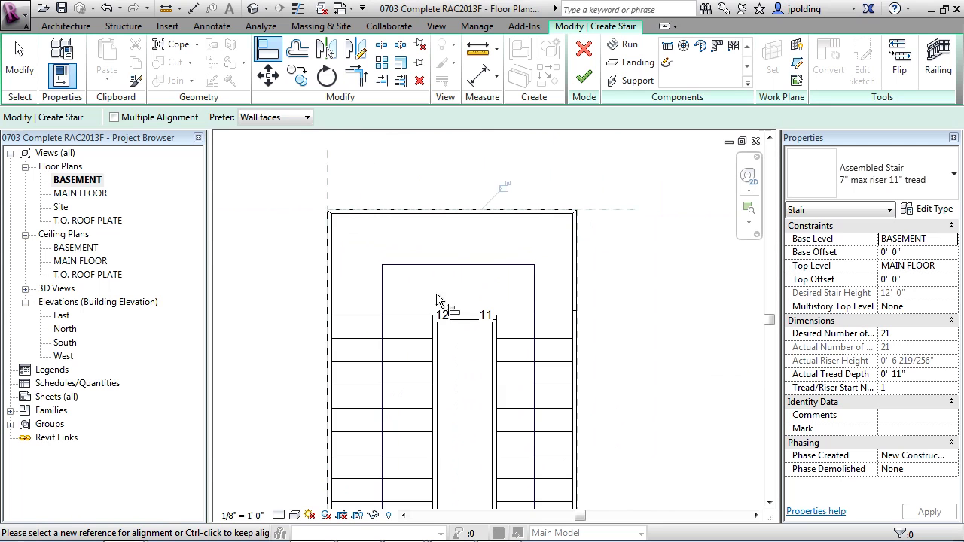
pyautogui.scroll(-1, 529, 268)
pyautogui.scroll(-1, 491, 232)
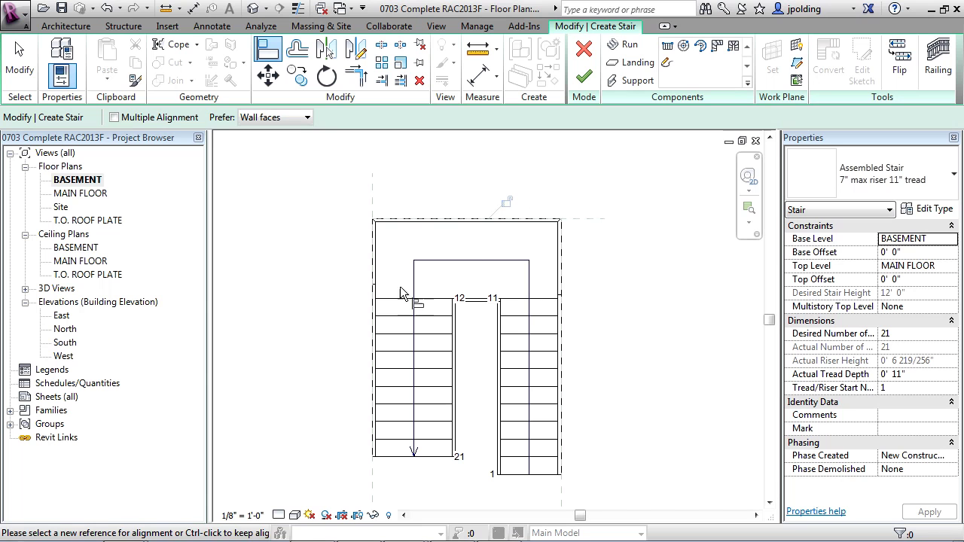
# Step: Set the 1–11 run's Actual Run Width to 4'
pyautogui.press('Escape')
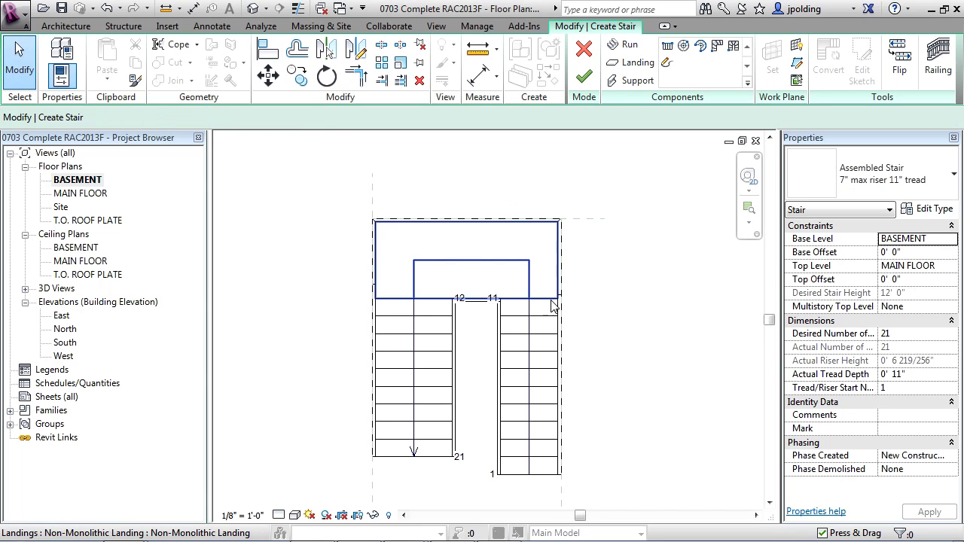
pyautogui.click(549, 356)
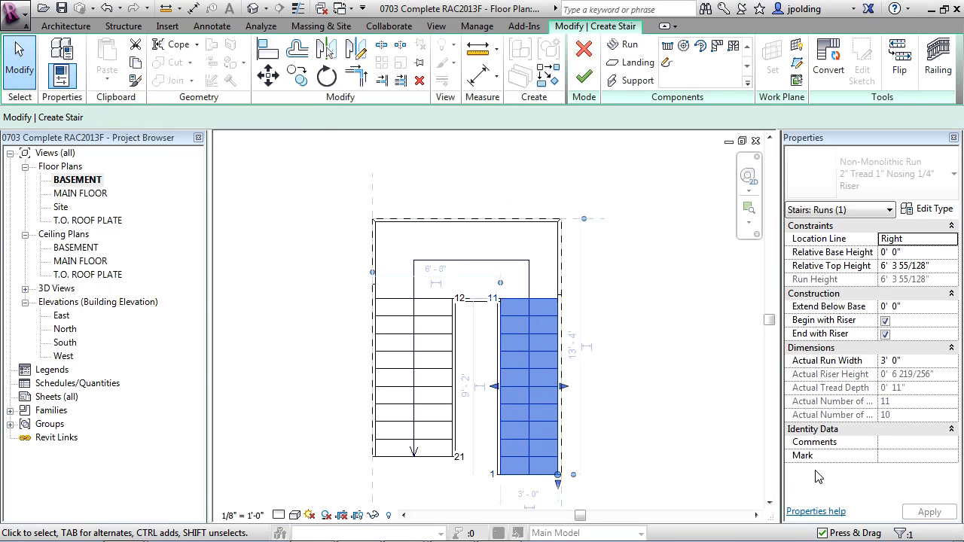
pyautogui.click(912, 360)
pyautogui.write('4')
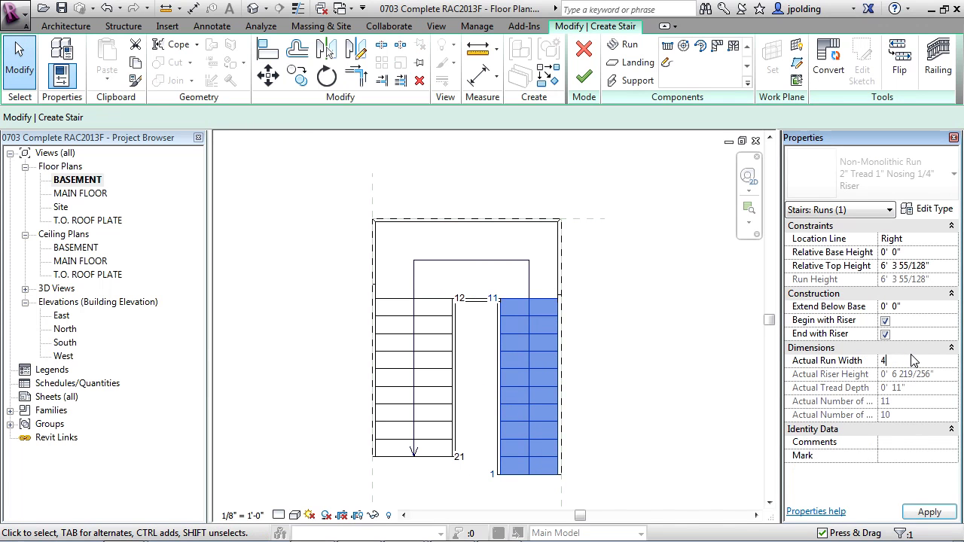
pyautogui.press('Return')
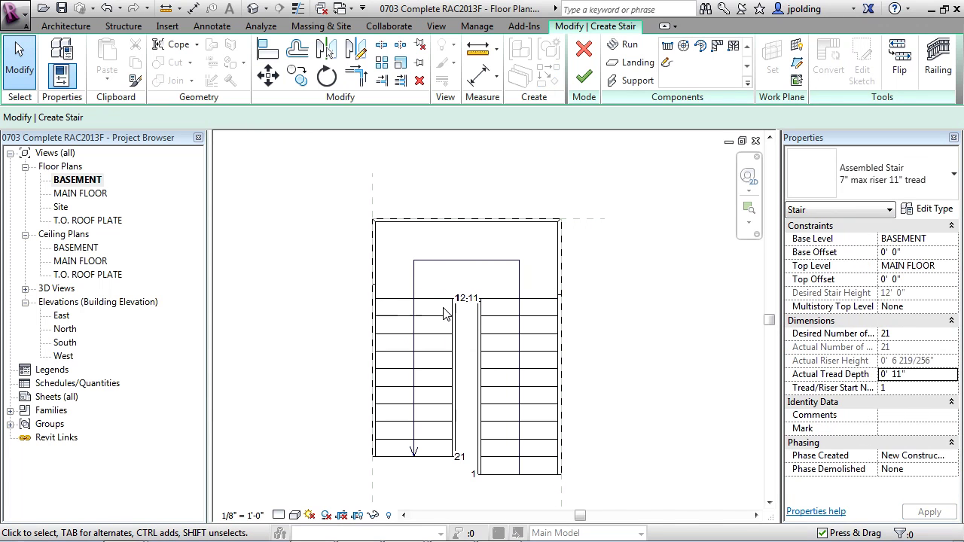
# Step: Move the 12–21 run down one 11" tread
pyautogui.click(445, 315)
pyautogui.scroll(3, 414, 271)
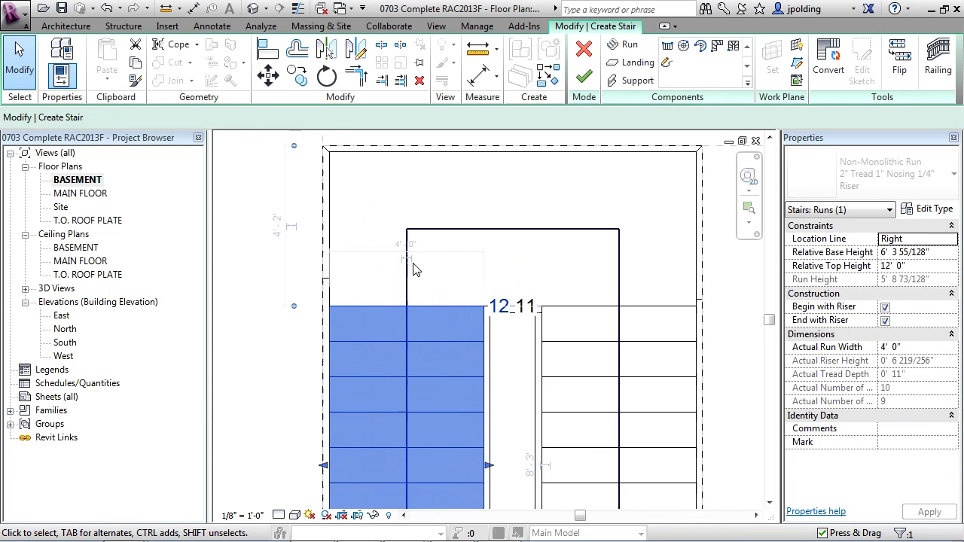
pyautogui.click(268, 75)
pyautogui.click(417, 308)
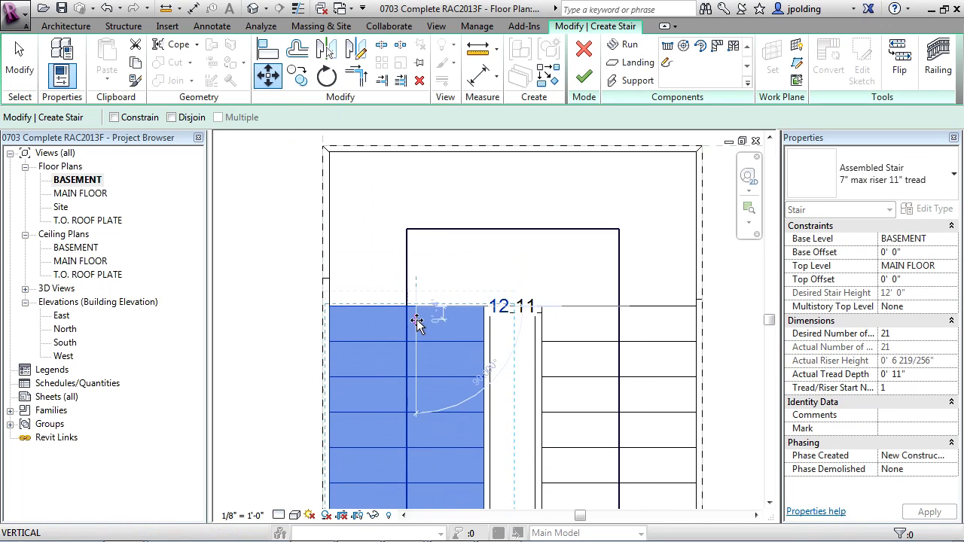
pyautogui.click(419, 344)
pyautogui.scroll(-2, 424, 376)
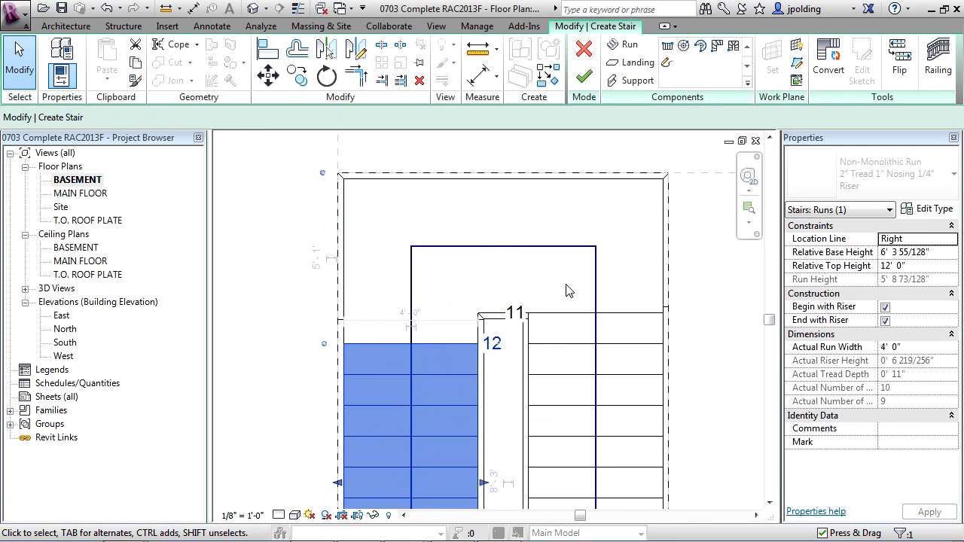
pyautogui.click(447, 273)
pyautogui.scroll(-3, 445, 273)
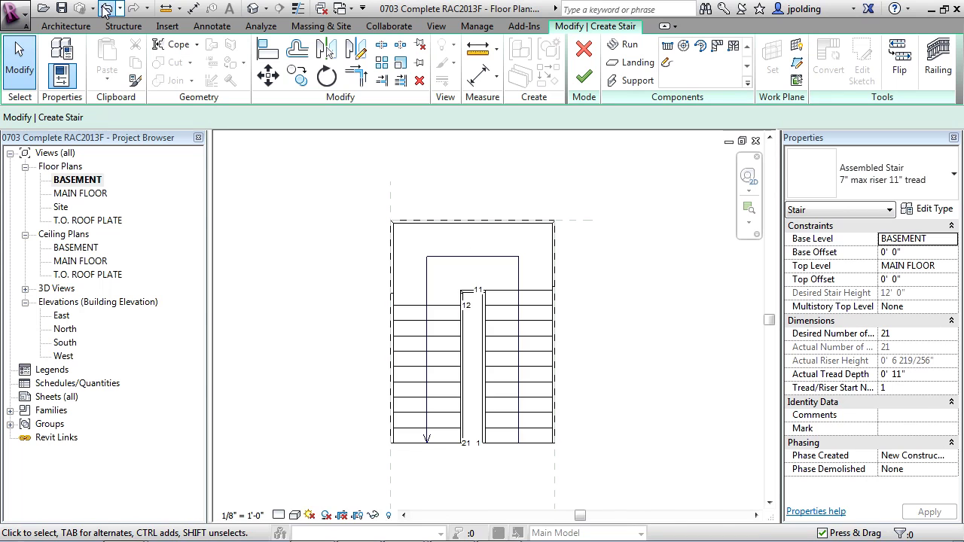
# Step: Try selecting the left run, its supports and the landing, clearing each selection
pyautogui.scroll(4, 425, 380)
pyautogui.moveTo(425, 380); pyautogui.dragTo(420, 262, button='middle')
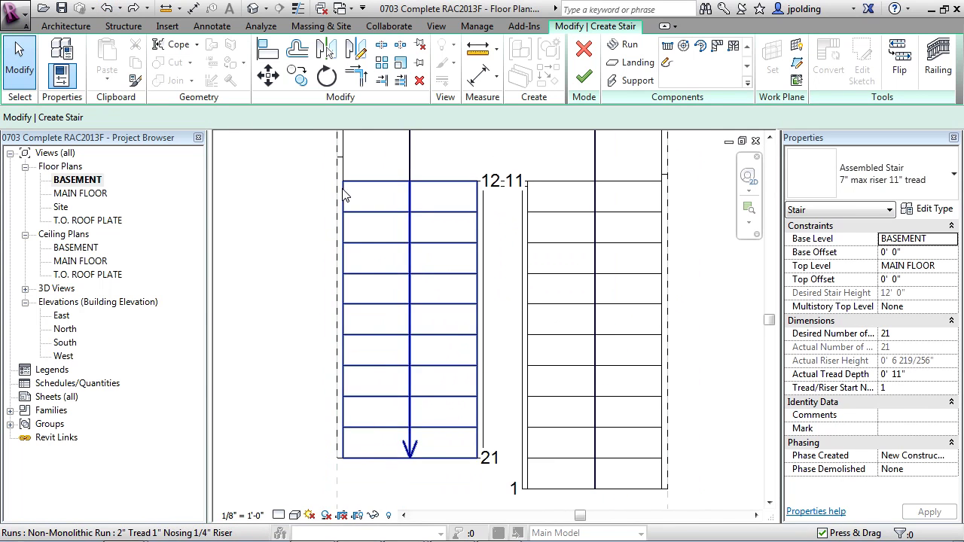
pyautogui.click(369, 187)
pyautogui.press('Escape')
pyautogui.click(338, 184)
pyautogui.press('Escape')
pyautogui.scroll(-1, 349, 273)
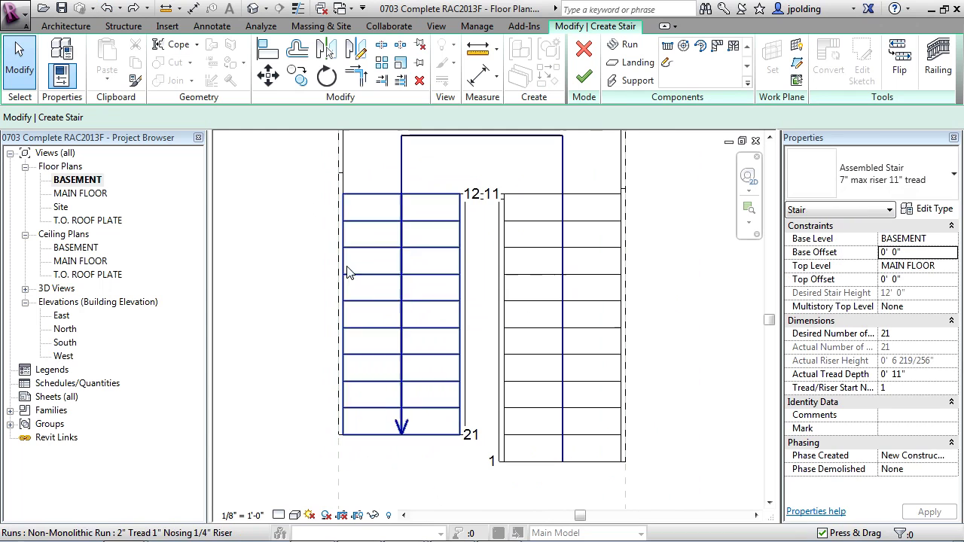
pyautogui.moveTo(305, 158); pyautogui.dragTo(484, 458)
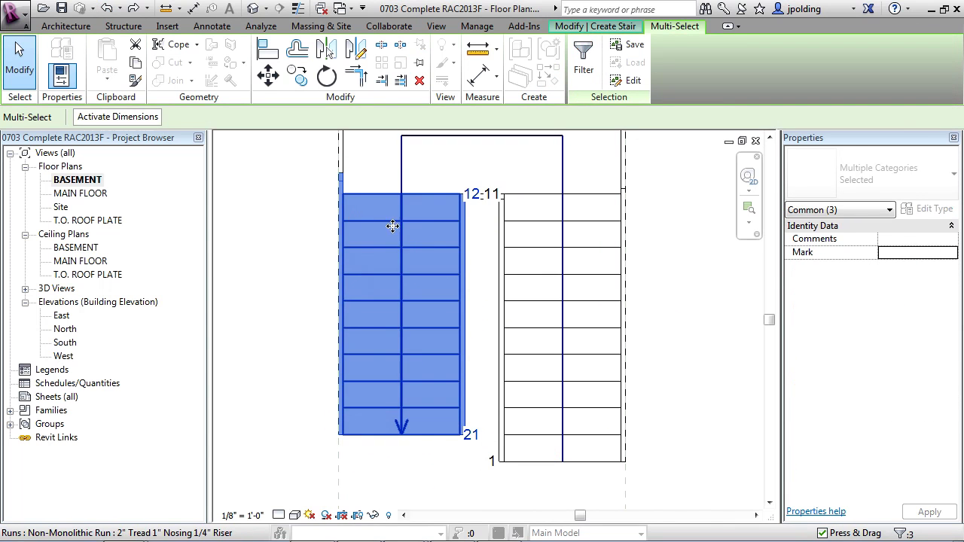
pyautogui.click(319, 247)
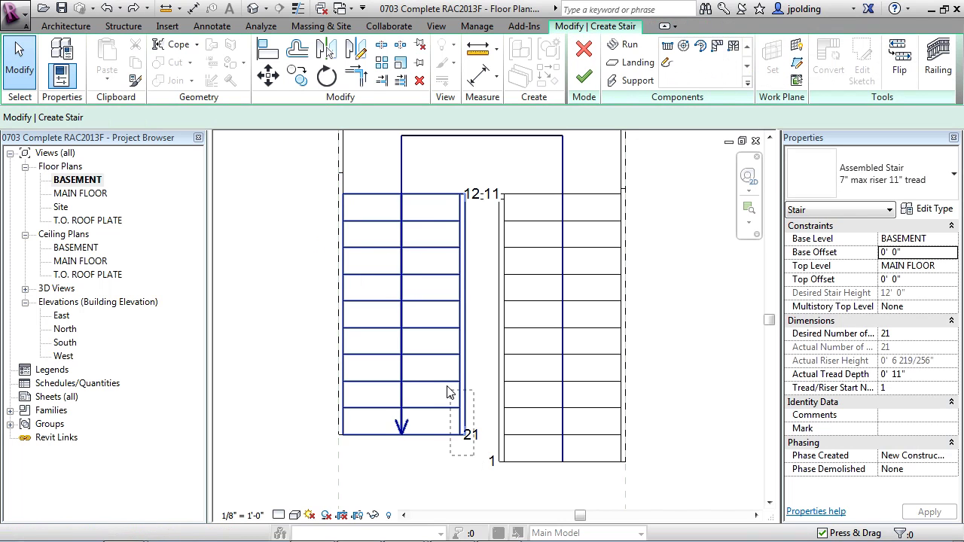
pyautogui.moveTo(405, 309); pyautogui.dragTo(290, 157)
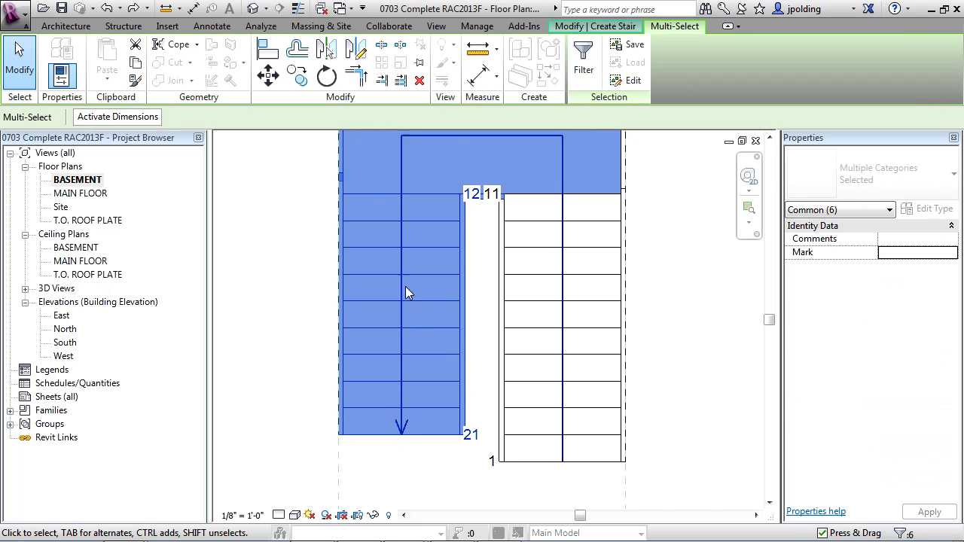
pyautogui.click(317, 197)
# Step: Box-select only the left run and move it one riser lower
pyautogui.moveTo(296, 164); pyautogui.dragTo(494, 486)
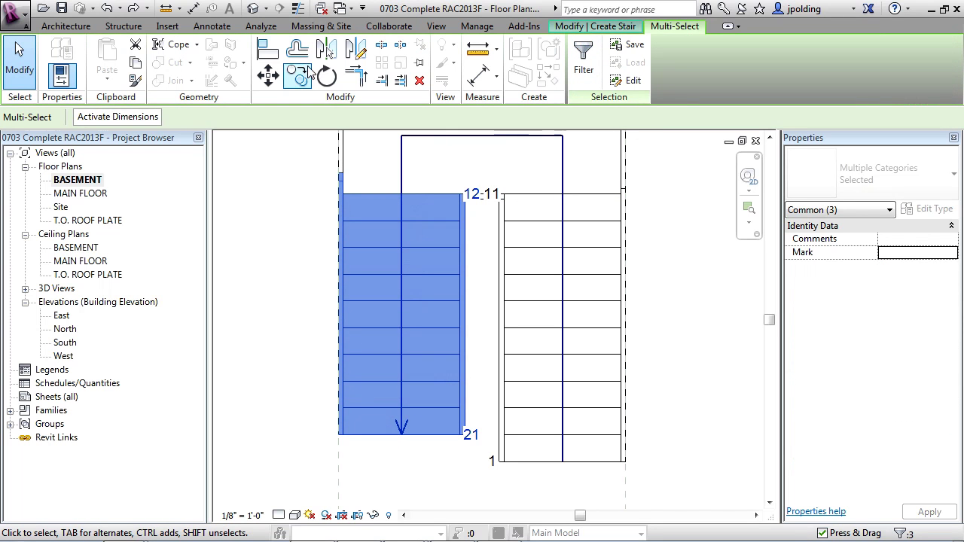
pyautogui.click(268, 75)
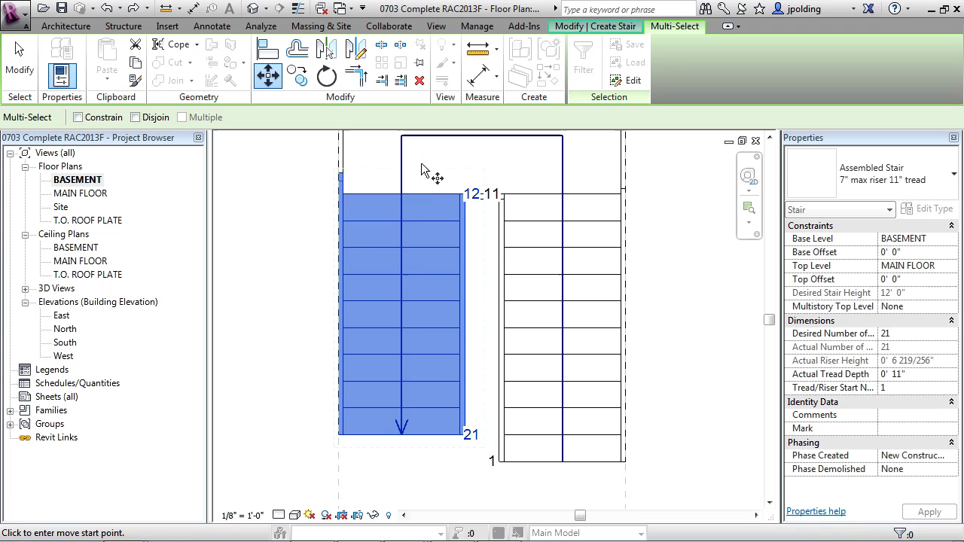
pyautogui.click(424, 226)
pyautogui.scroll(-1, 429, 256)
pyautogui.scroll(-2, 414, 233)
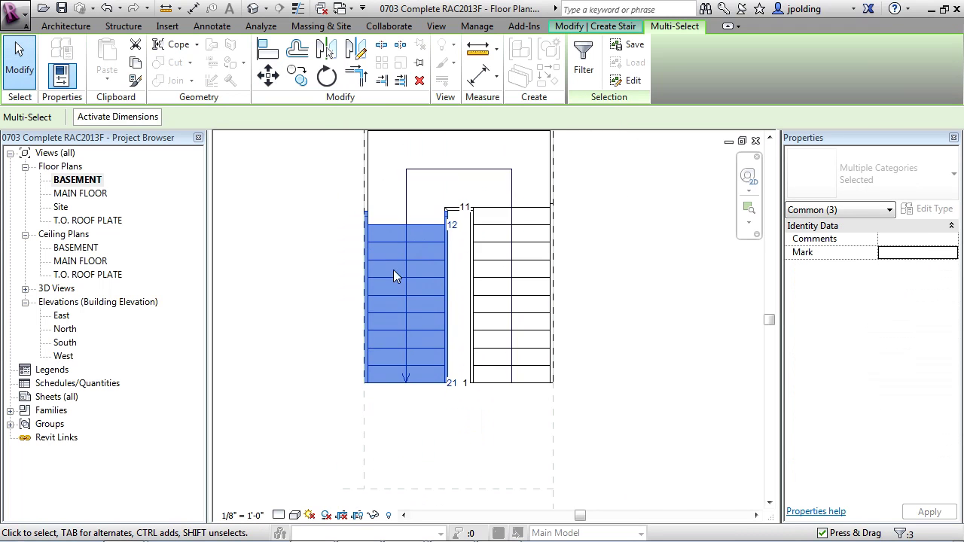
pyautogui.moveTo(393, 269); pyautogui.dragTo(336, 327, button='middle')
pyautogui.click(303, 327)
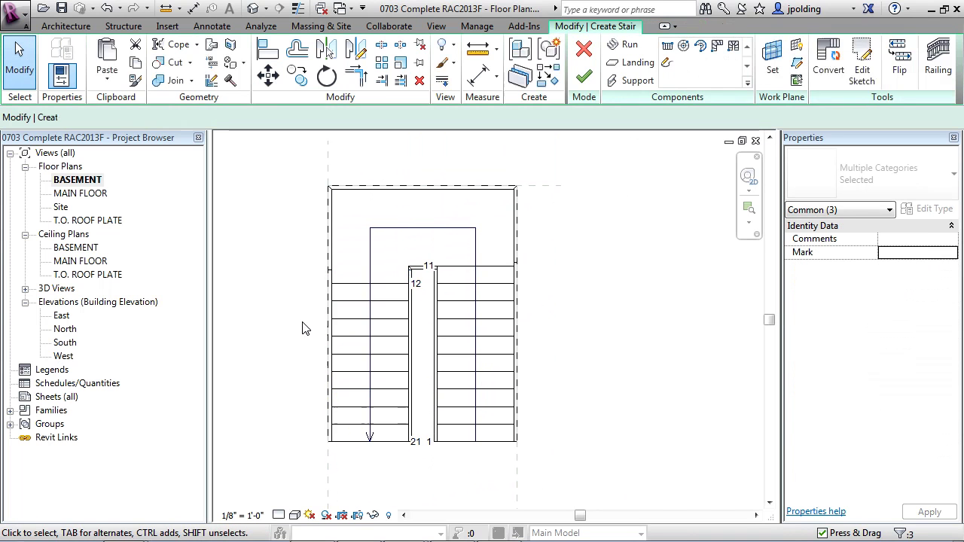
# Step: In the default 3D view, set the stair railing to Glass Panel - Bottom Fill on the treads
pyautogui.click(253, 7)
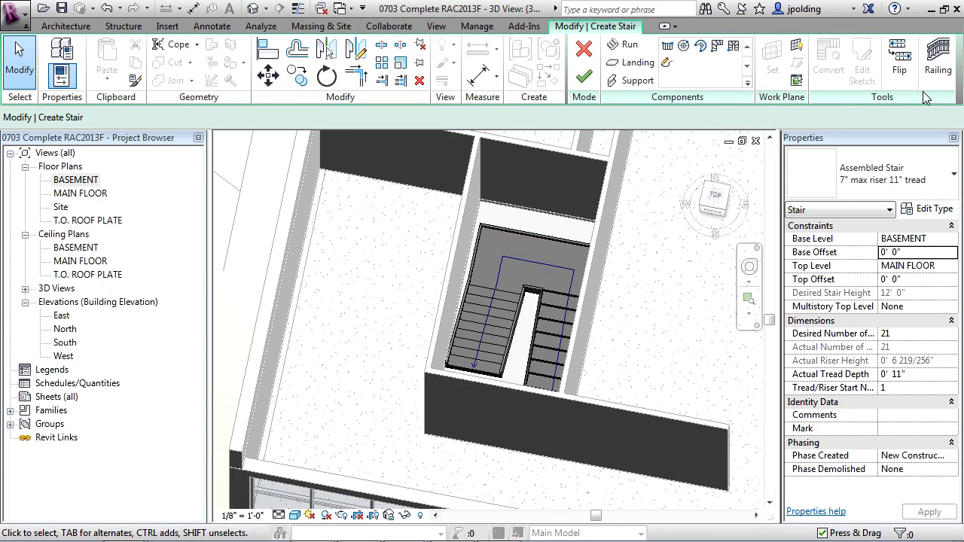
pyautogui.click(936, 70)
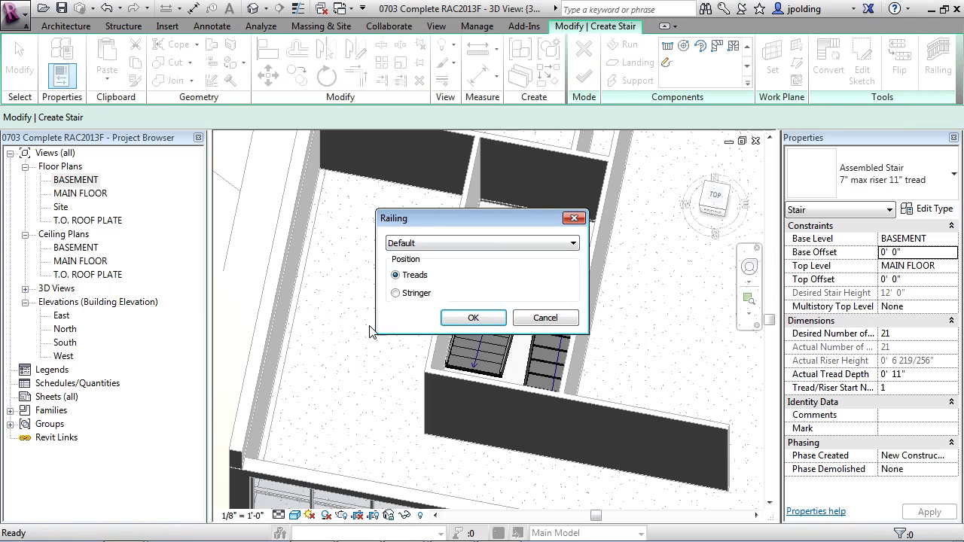
pyautogui.moveTo(424, 220); pyautogui.dragTo(565, 275)
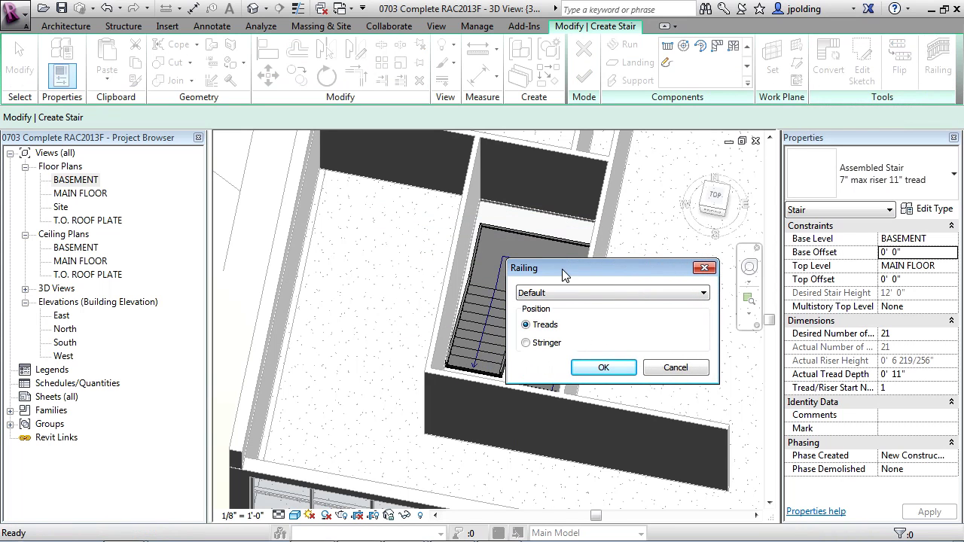
pyautogui.click(527, 345)
pyautogui.click(533, 294)
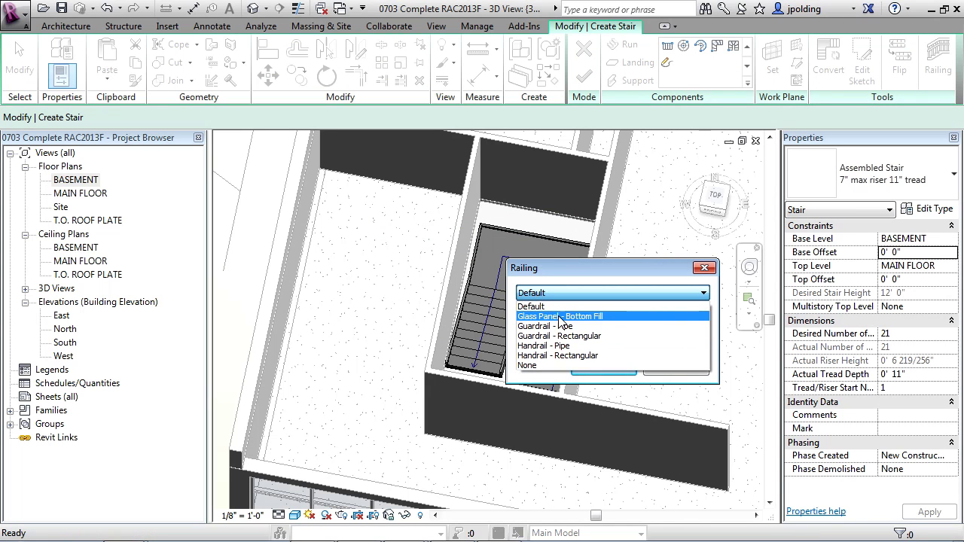
pyautogui.click(561, 317)
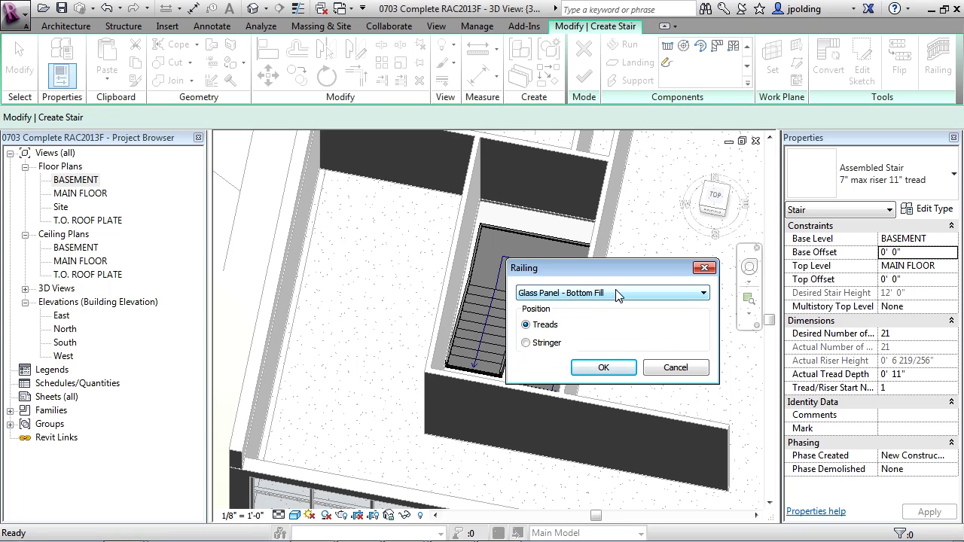
pyautogui.click(607, 368)
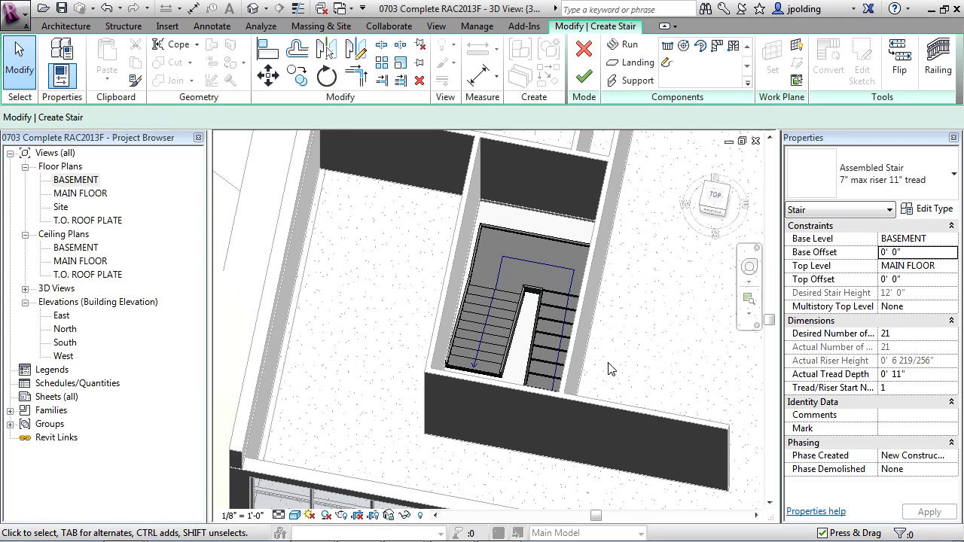
# Step: Commit the stair and orbit to look straight down into the stairwell
pyautogui.click(584, 79)
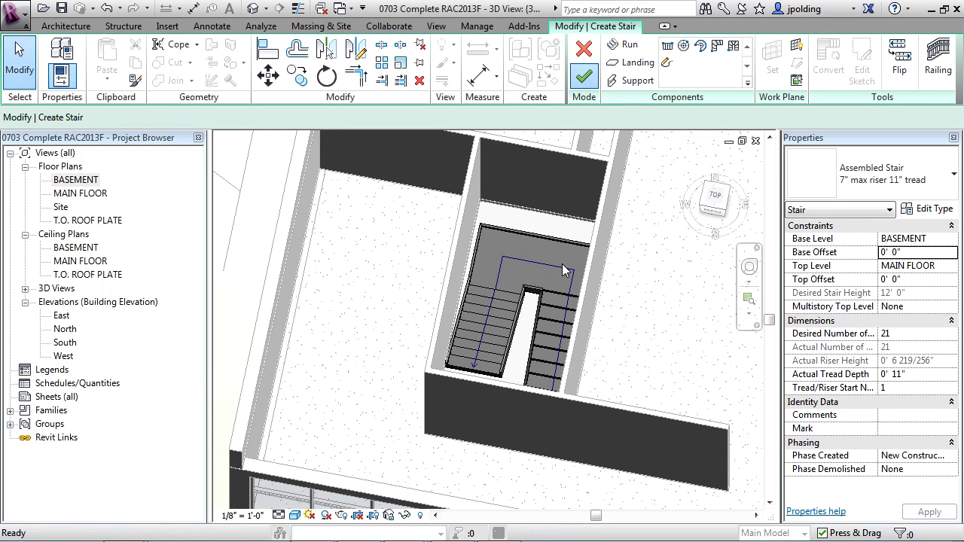
pyautogui.scroll(5, 519, 376)
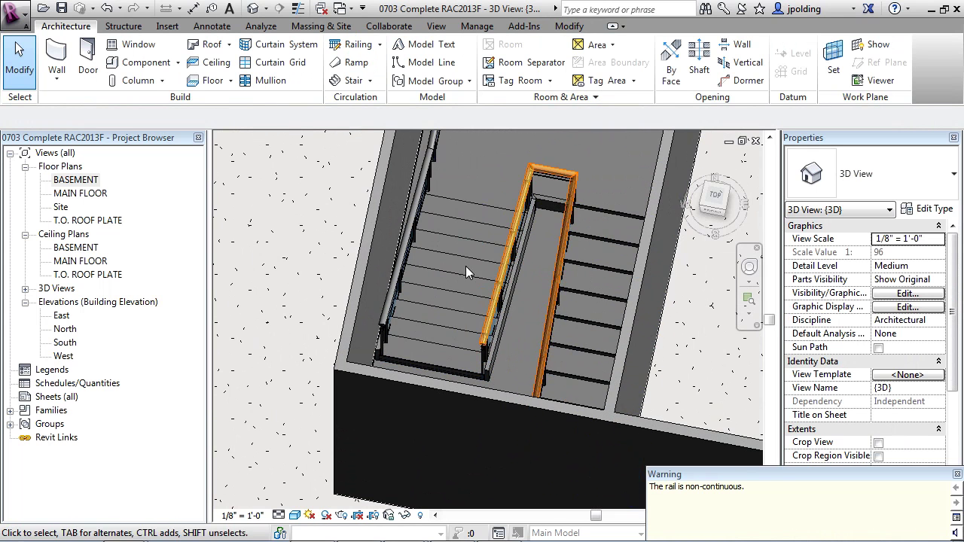
pyautogui.keyDown('shift'); pyautogui.moveTo(491, 292); pyautogui.dragTo(518, 339, button='middle'); pyautogui.keyUp('shift')
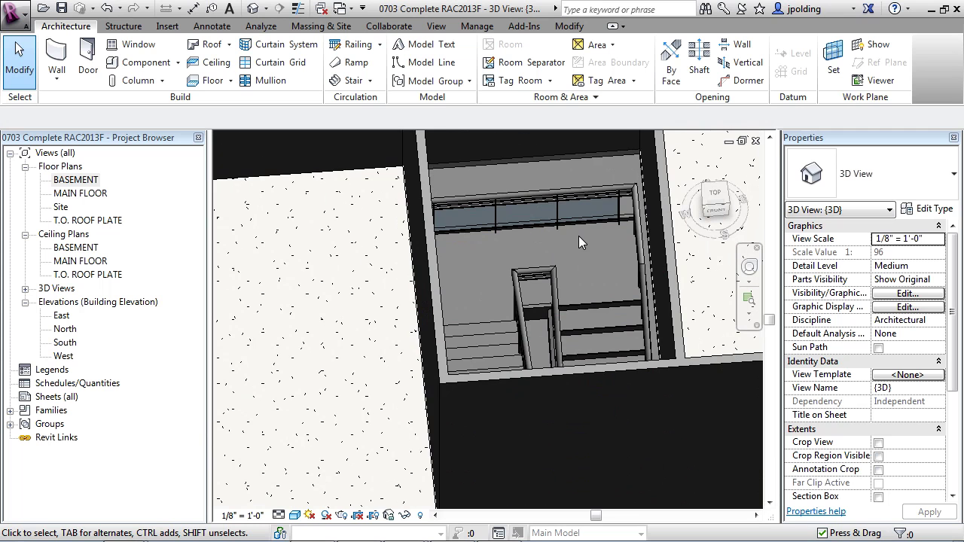
pyautogui.scroll(-2, 578, 235)
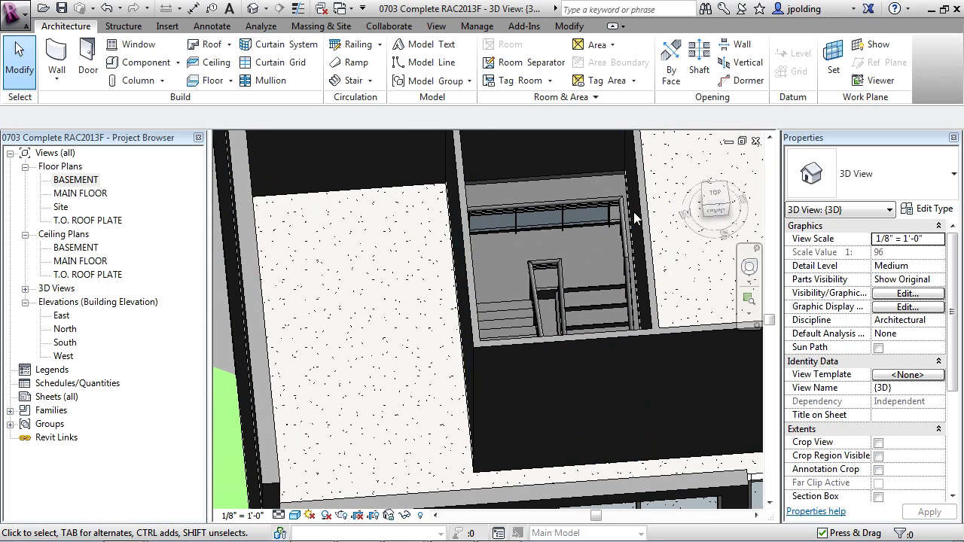
# Step: Select the stair and both glass-panel railings and temporarily isolate them in 3D
pyautogui.click(595, 292)
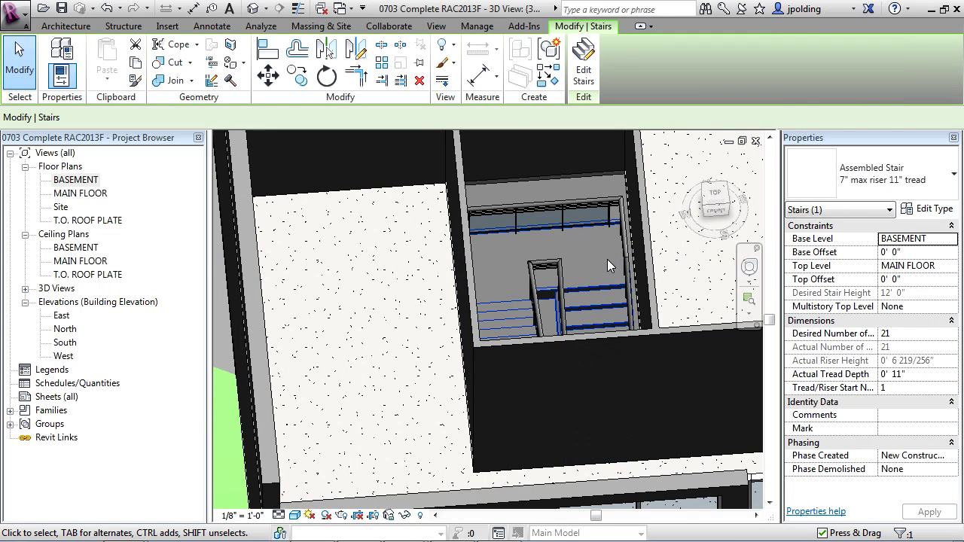
pyautogui.press('ctrl')
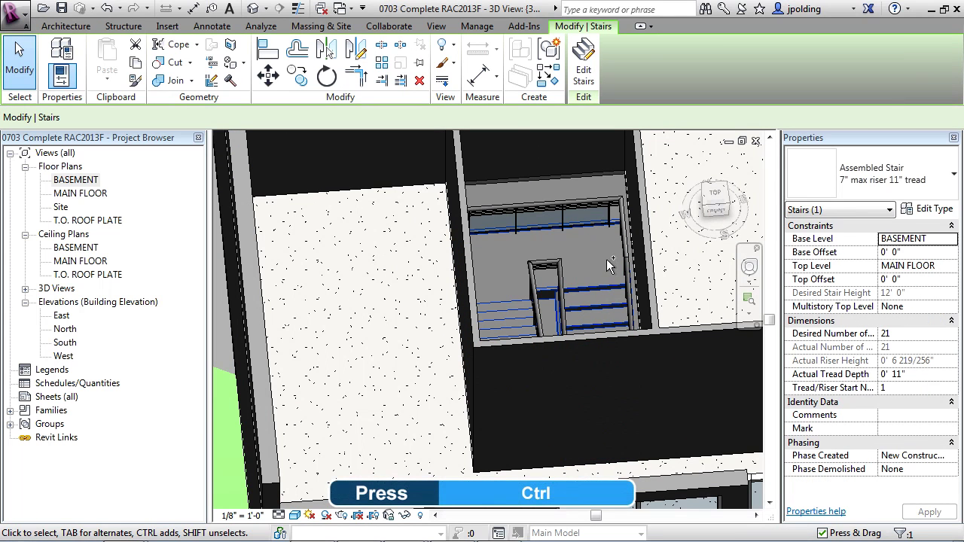
pyautogui.keyDown('ctrl'); pyautogui.click(600, 211); pyautogui.keyUp('ctrl')
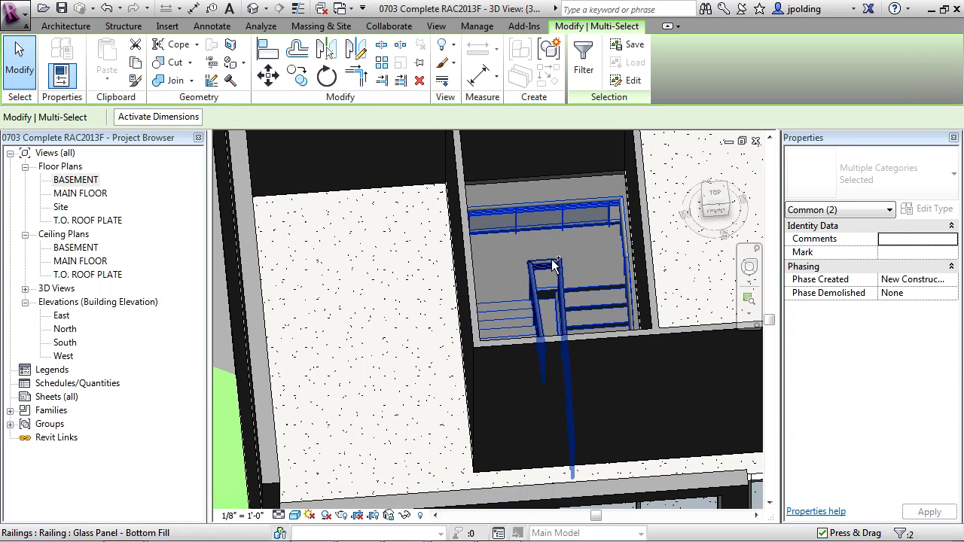
pyautogui.keyDown('ctrl'); pyautogui.click(595, 311); pyautogui.keyUp('ctrl')
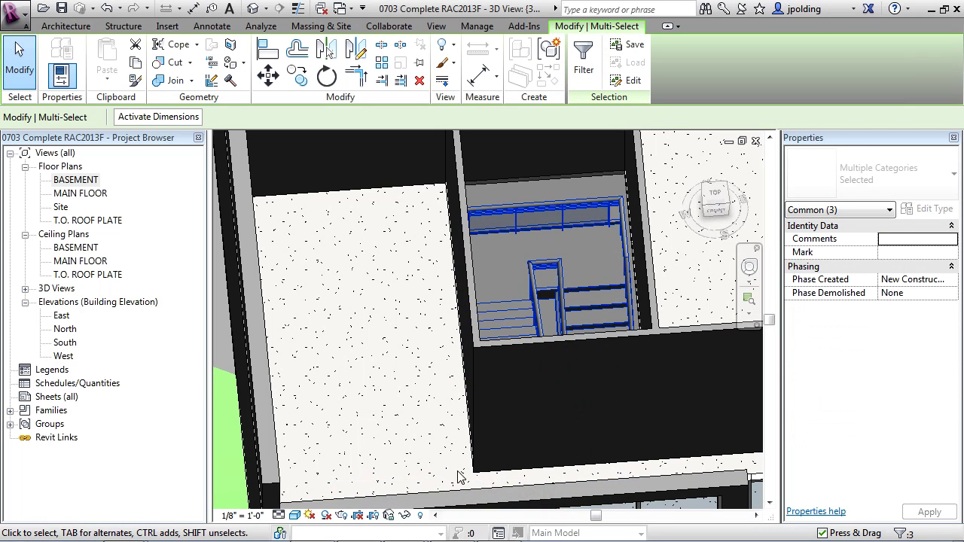
pyautogui.click(405, 517)
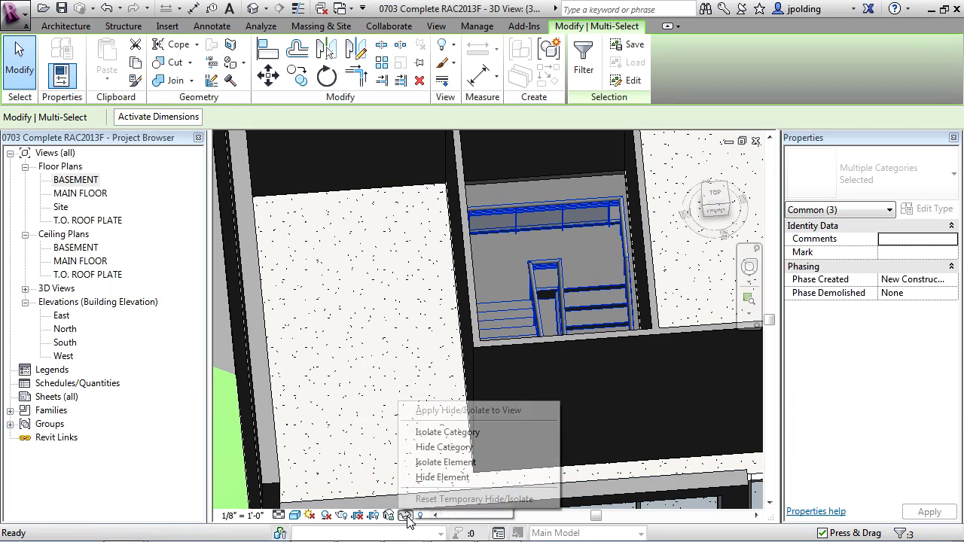
pyautogui.click(450, 462)
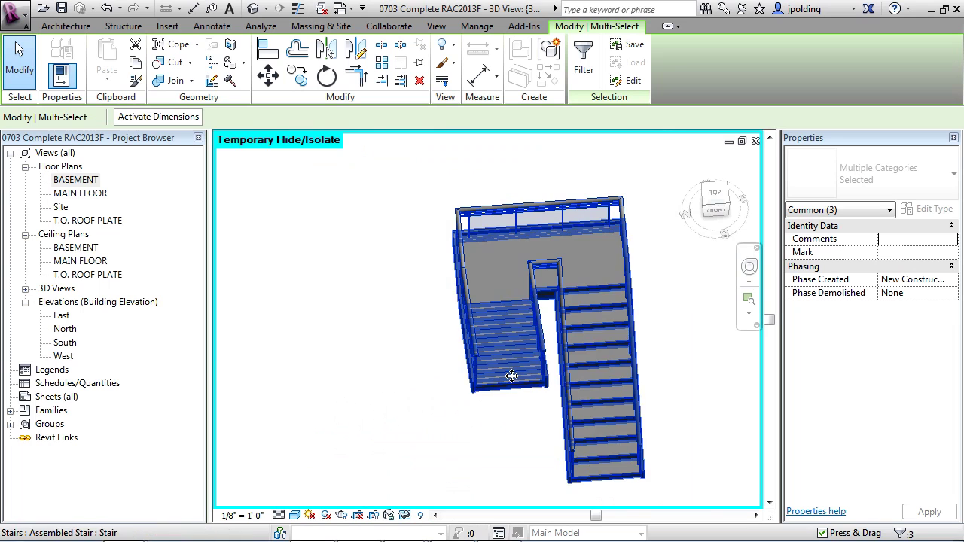